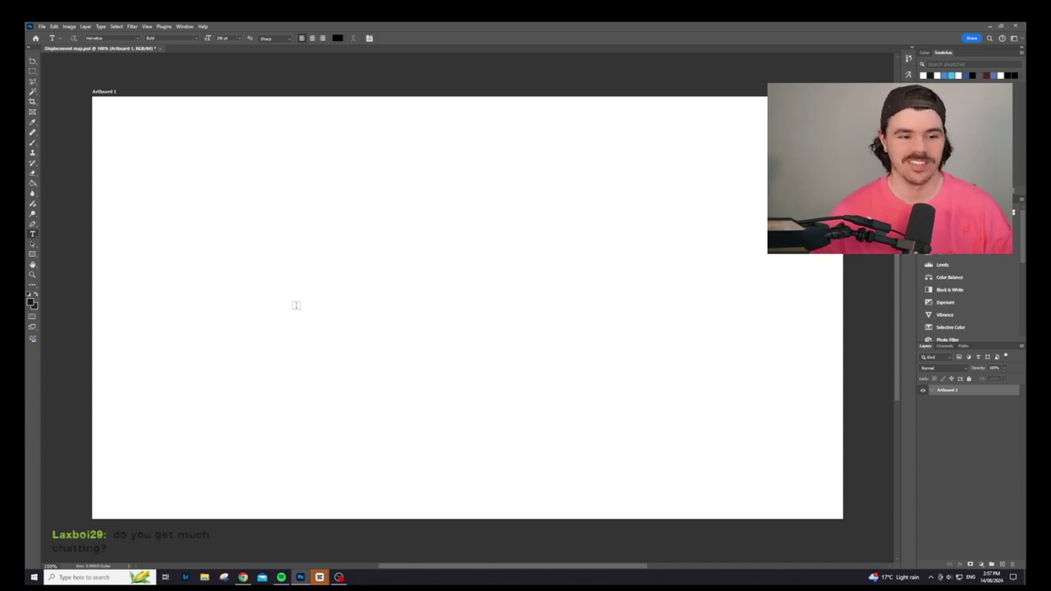
- Type 'Subscribe' on the artboard, enlarge its font size and tighten the letter spacing
{"action": "left_click", "coordinate": [292, 307]}
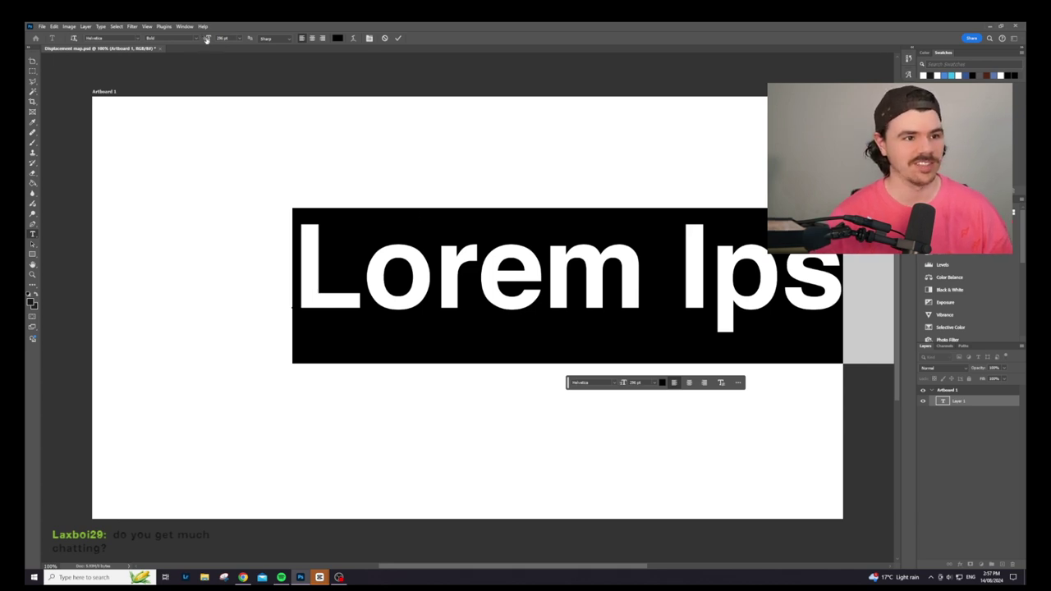
{"action": "left_click_drag", "start_coordinate": [207, 39], "coordinate": [145, 52]}
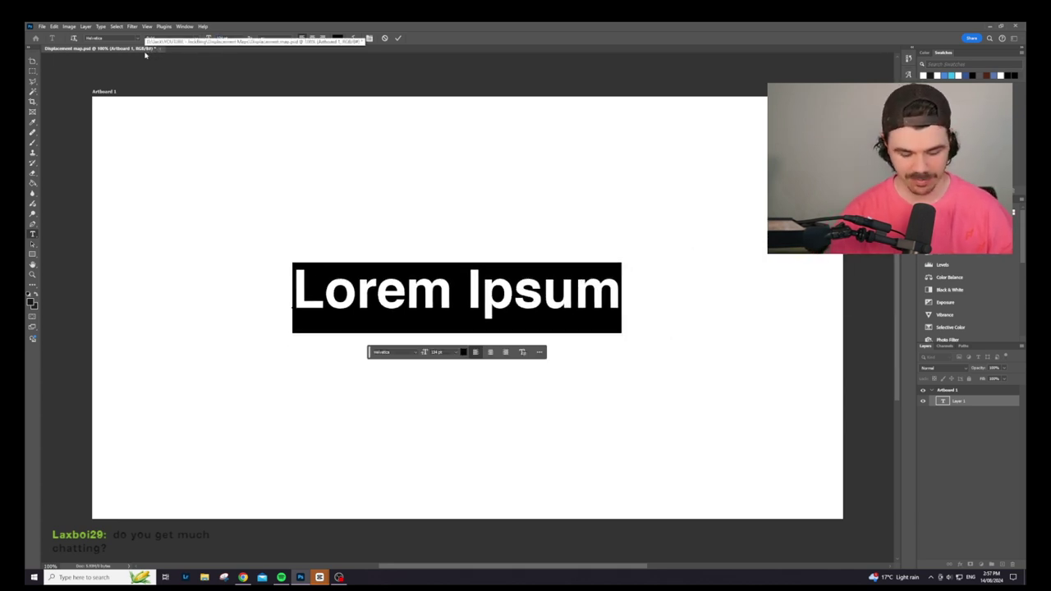
{"action": "type", "text": "Subscribe"}
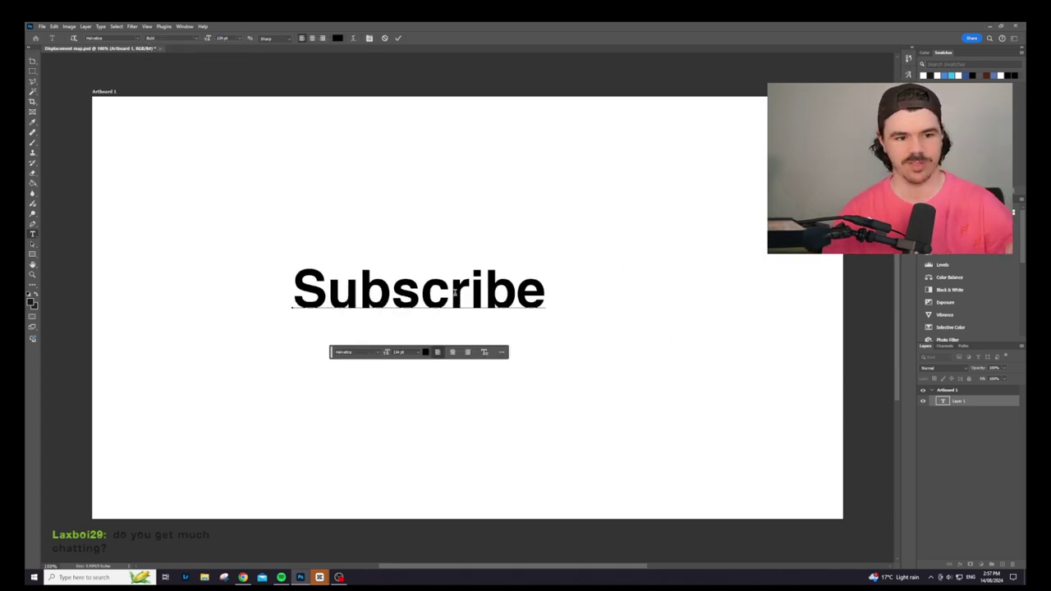
{"action": "key", "text": "ctrl+a"}
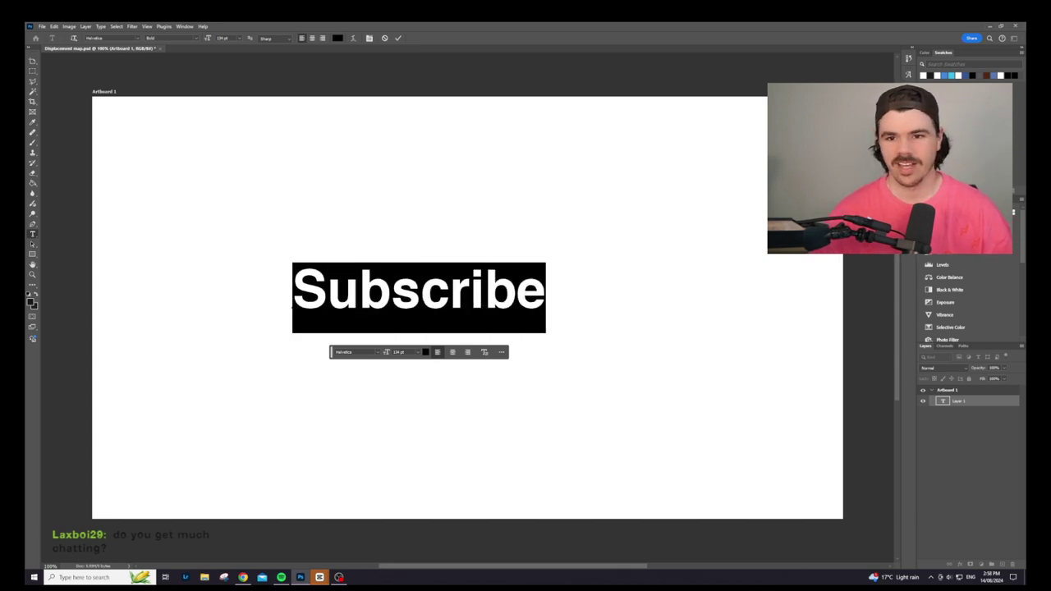
{"action": "left_click_drag", "start_coordinate": [207, 38], "coordinate": [233, 40]}
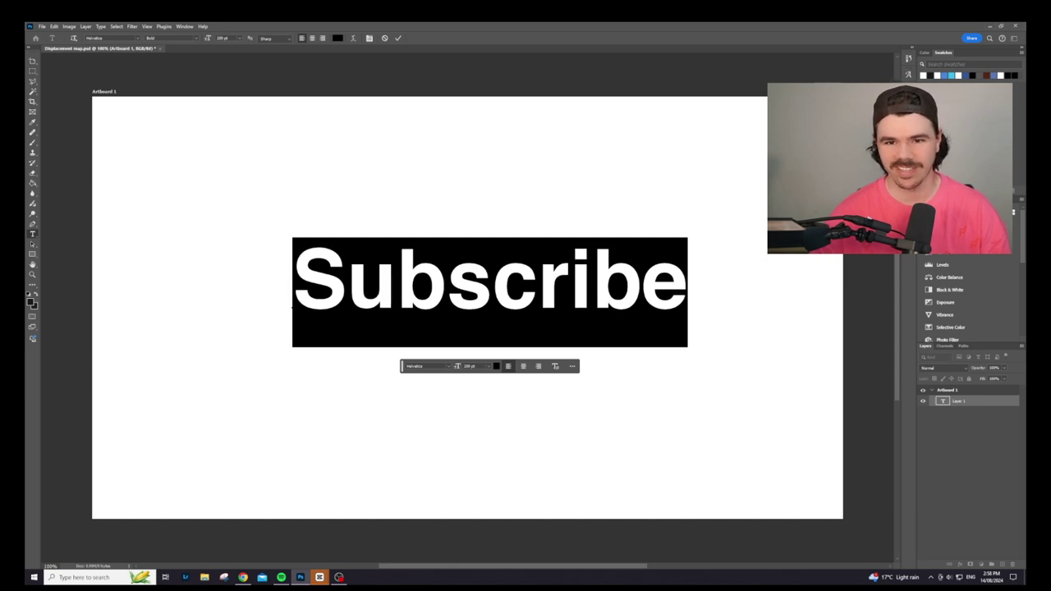
{"action": "key", "text": "alt+Left"}
{"action": "key", "text": "alt+Left"}
{"action": "key", "text": "alt+Left"}
{"action": "key", "text": "alt+Left"}
{"action": "key", "text": "alt+Left"}
{"action": "key", "text": "alt+Right"}
{"action": "key", "text": "alt+Right"}
{"action": "key", "text": "alt+Right"}
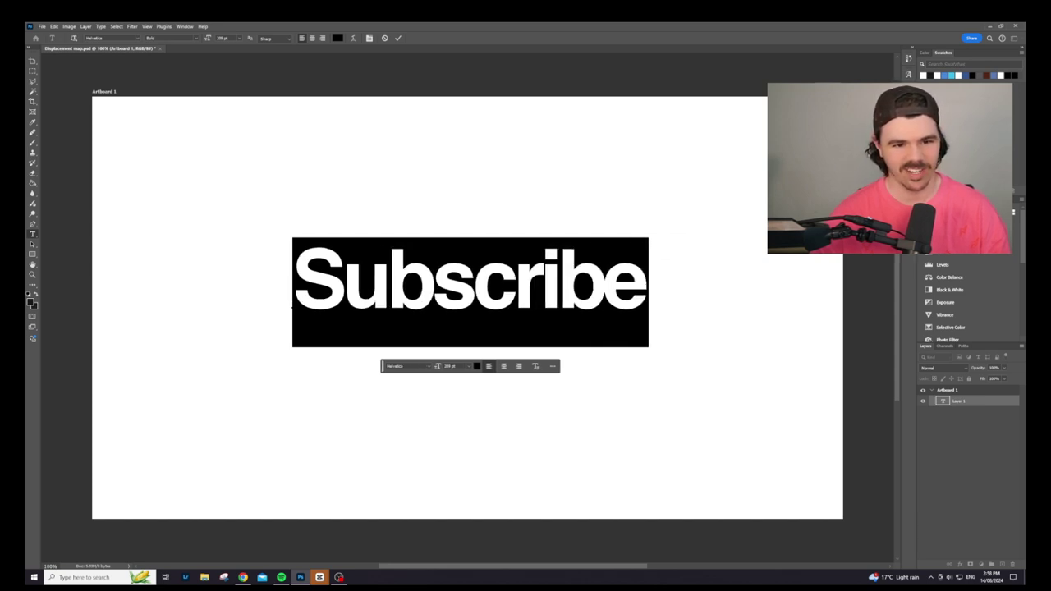
- Commit the Subscribe text and move it slightly down toward the artboard centre
{"action": "left_click", "coordinate": [543, 269]}
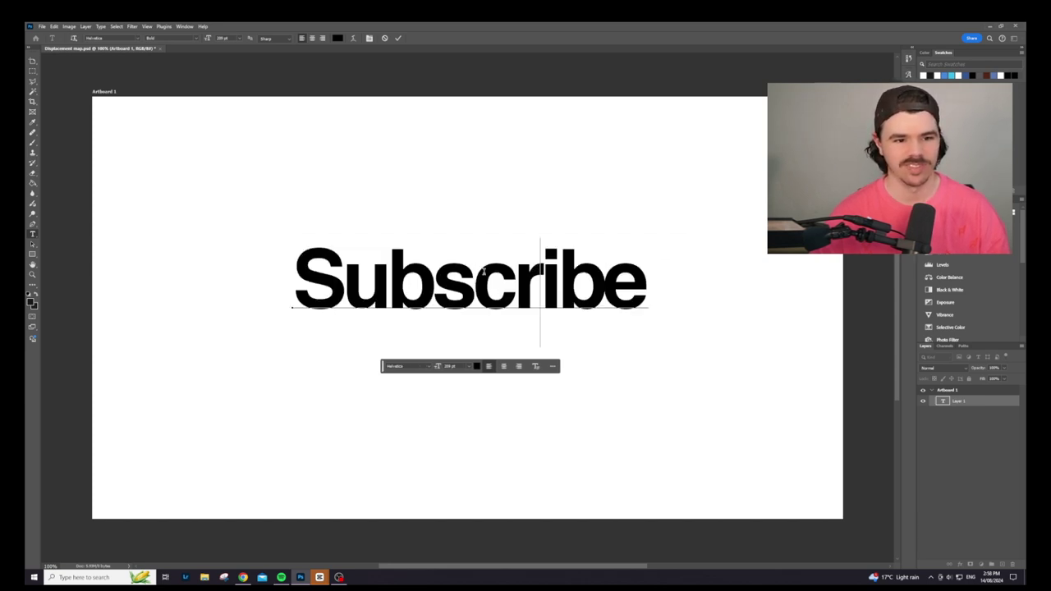
{"action": "left_click", "coordinate": [33, 62]}
{"action": "left_click", "coordinate": [63, 61]}
{"action": "left_click_drag", "start_coordinate": [499, 270], "coordinate": [496, 289]}
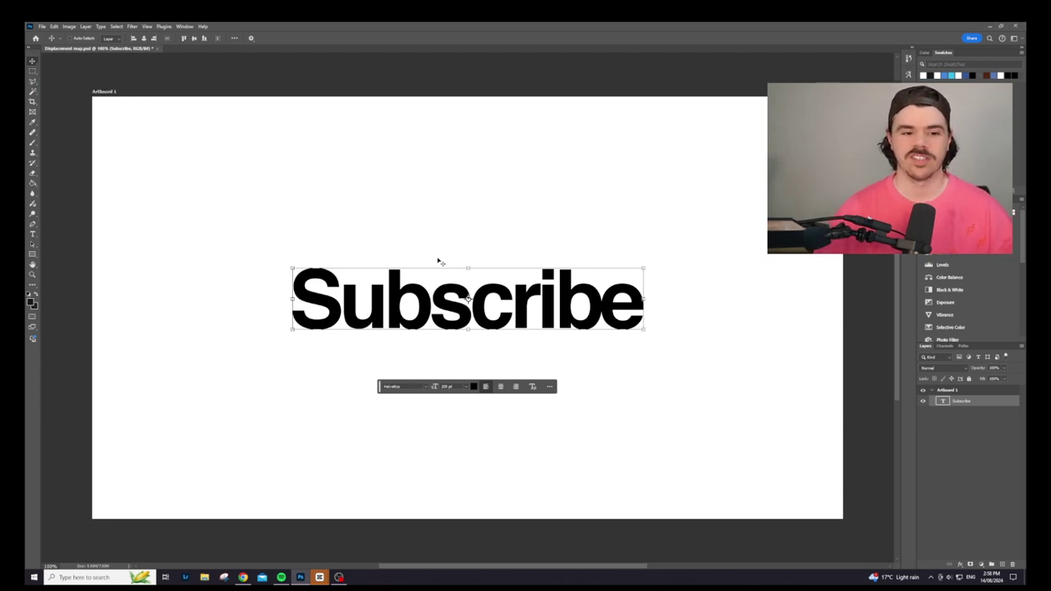
- Make a 'Subscribe copy' layer, hide the original text layer, and convert the copy to a smart object
{"action": "double_click", "coordinate": [955, 402]}
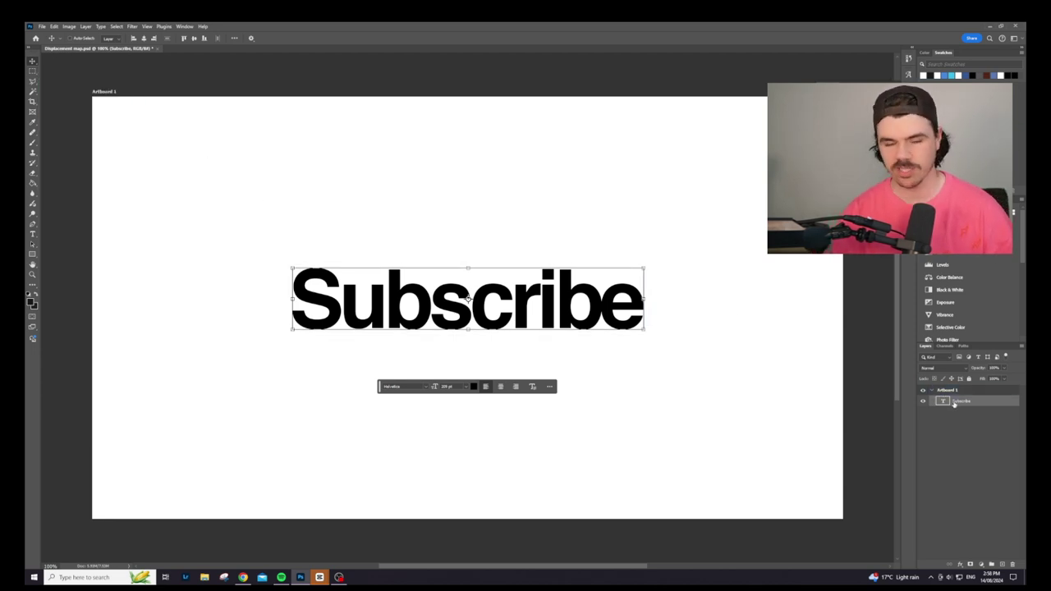
{"action": "key", "text": "ctrl+j"}
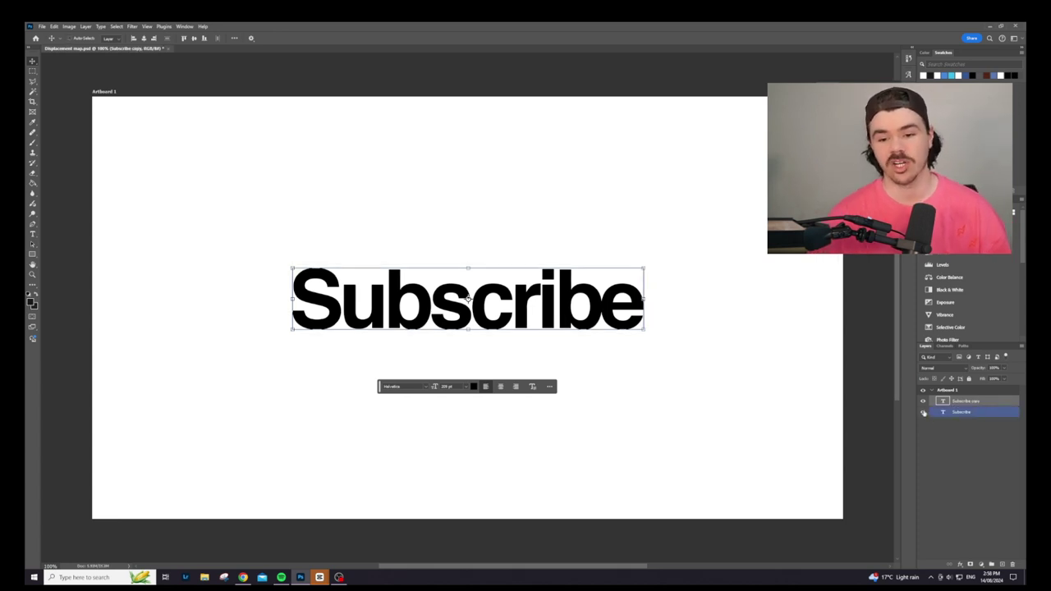
{"action": "left_click", "coordinate": [923, 413]}
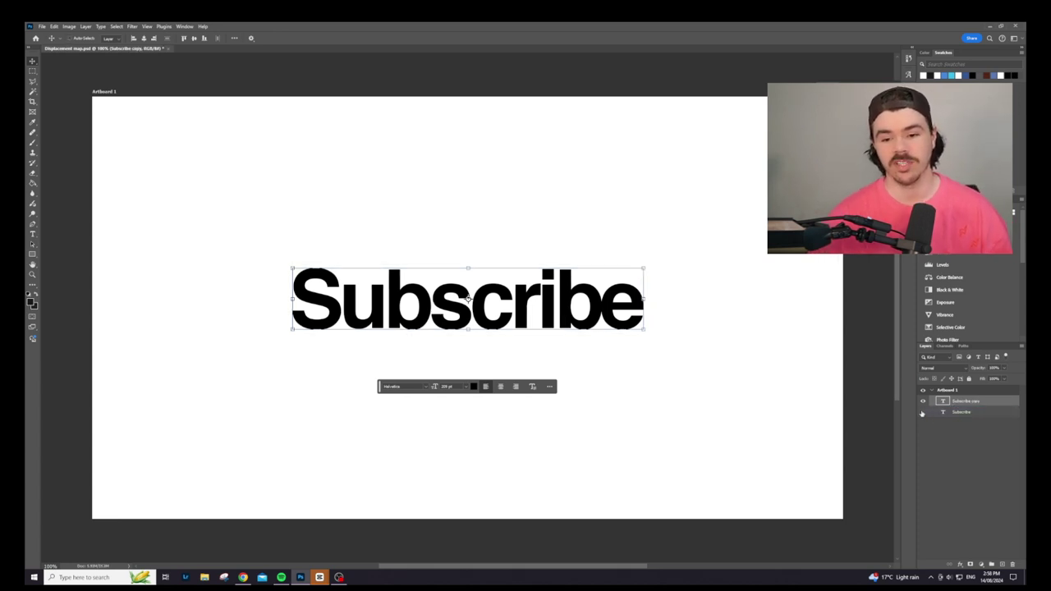
{"action": "right_click", "coordinate": [976, 402]}
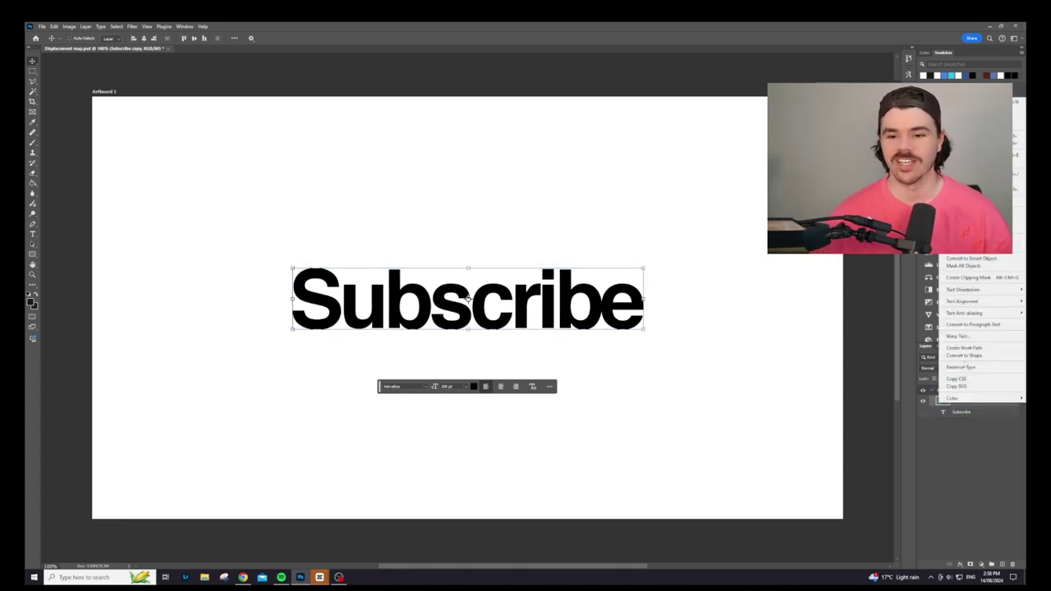
{"action": "left_click", "coordinate": [972, 259]}
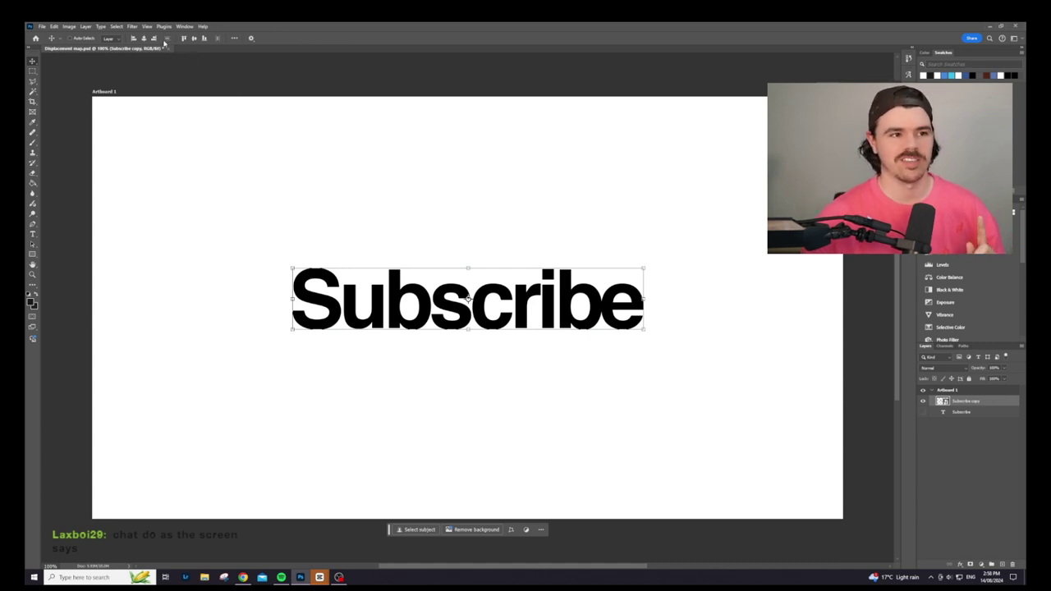
- Apply a Diffuse filter in Lighten Only mode to the Subscribe copy text
{"action": "left_click", "coordinate": [130, 26]}
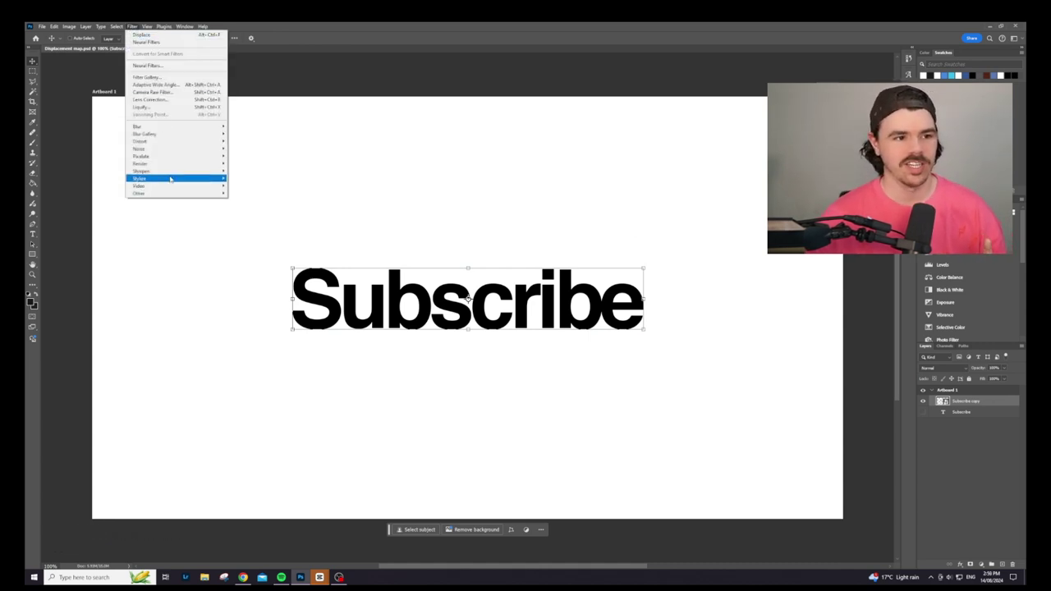
{"action": "mouse_move", "coordinate": [172, 177]}
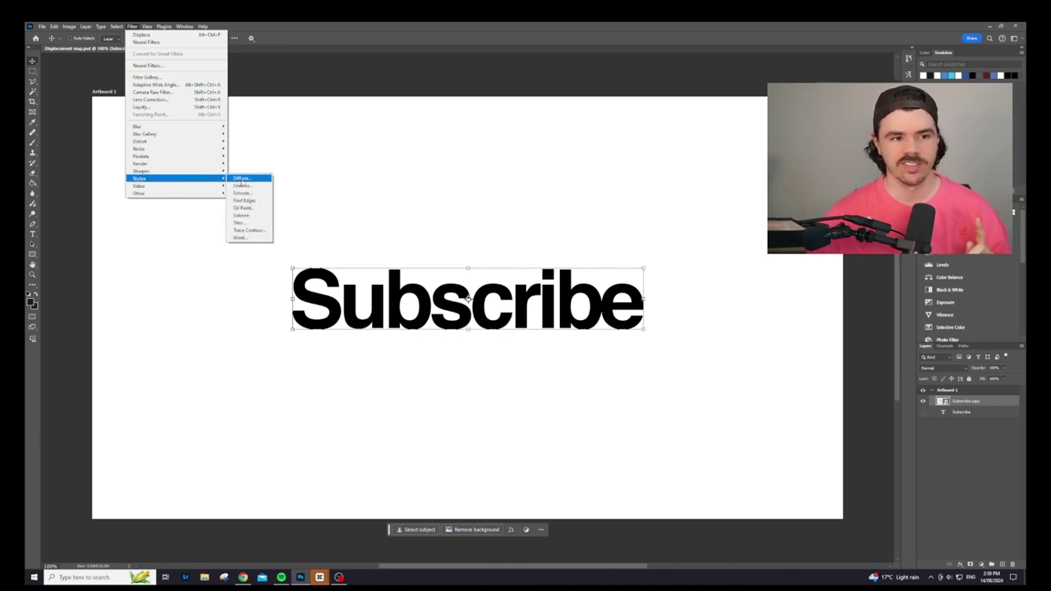
{"action": "left_click", "coordinate": [241, 179]}
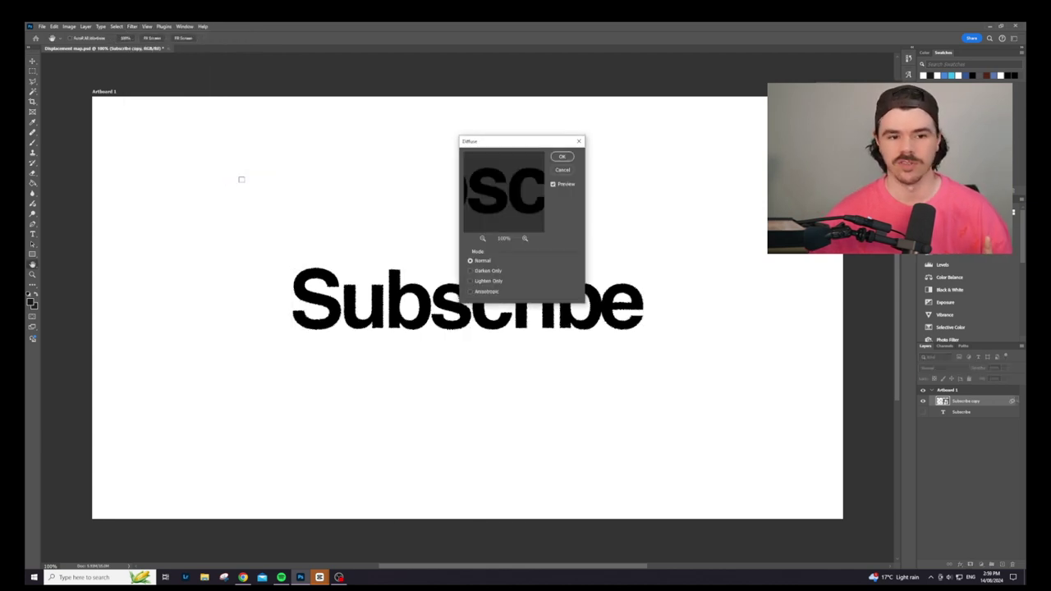
{"action": "left_click", "coordinate": [525, 239]}
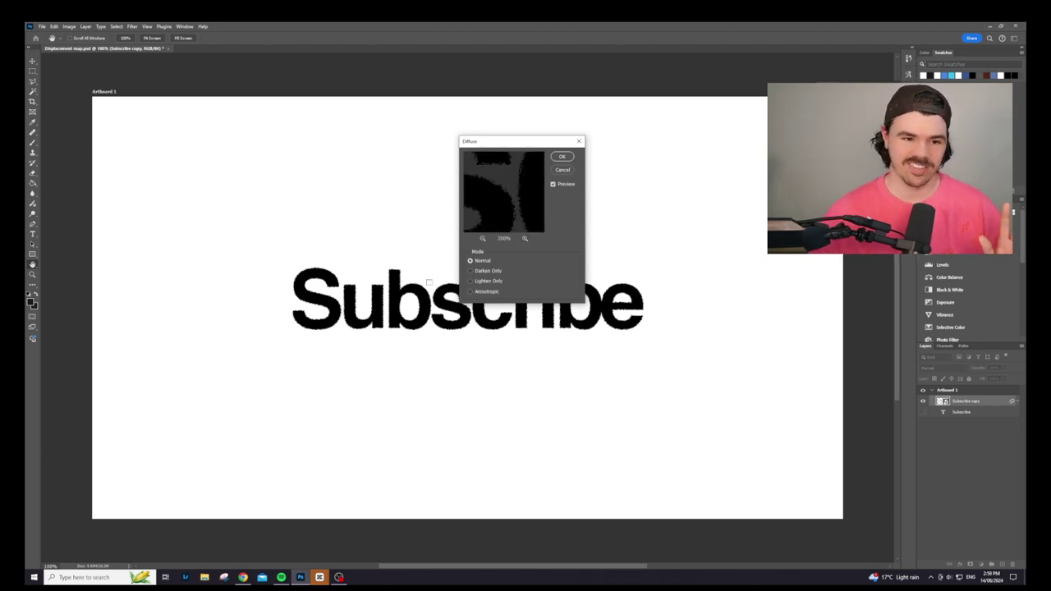
{"action": "left_click", "coordinate": [471, 271]}
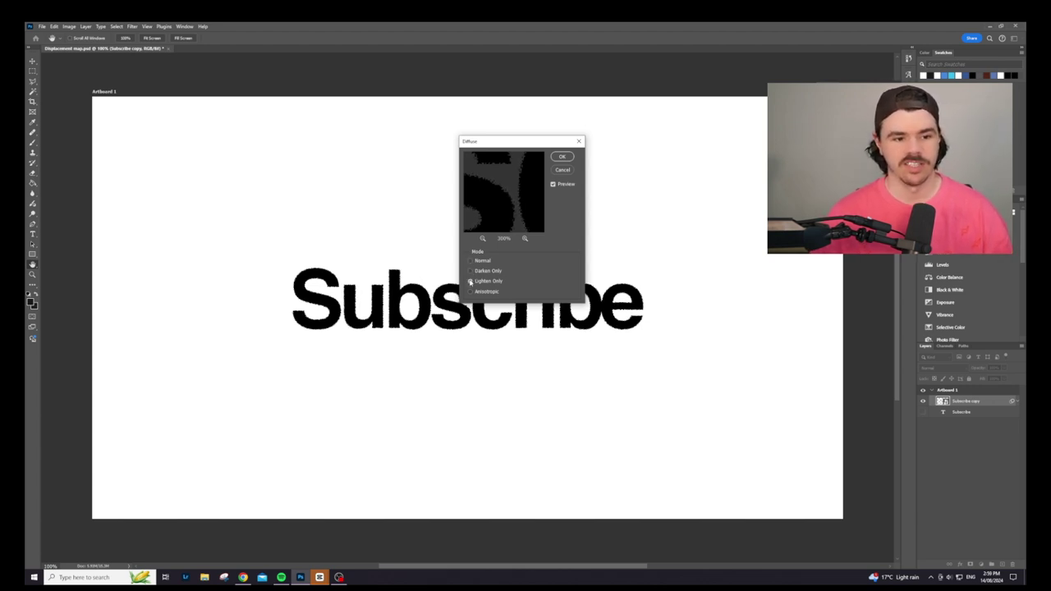
{"action": "left_click", "coordinate": [470, 292]}
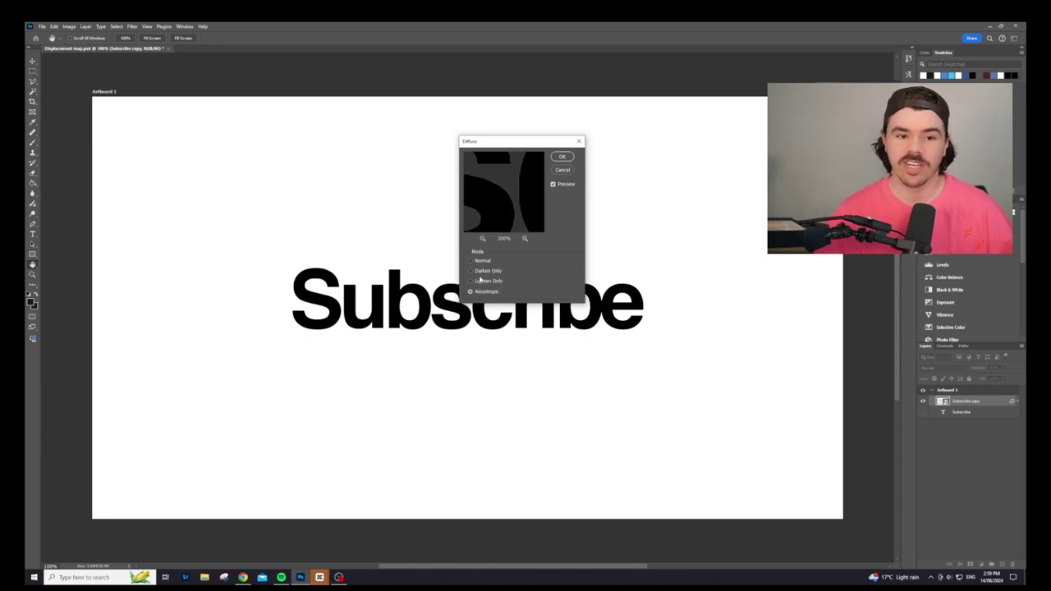
{"action": "left_click", "coordinate": [470, 282]}
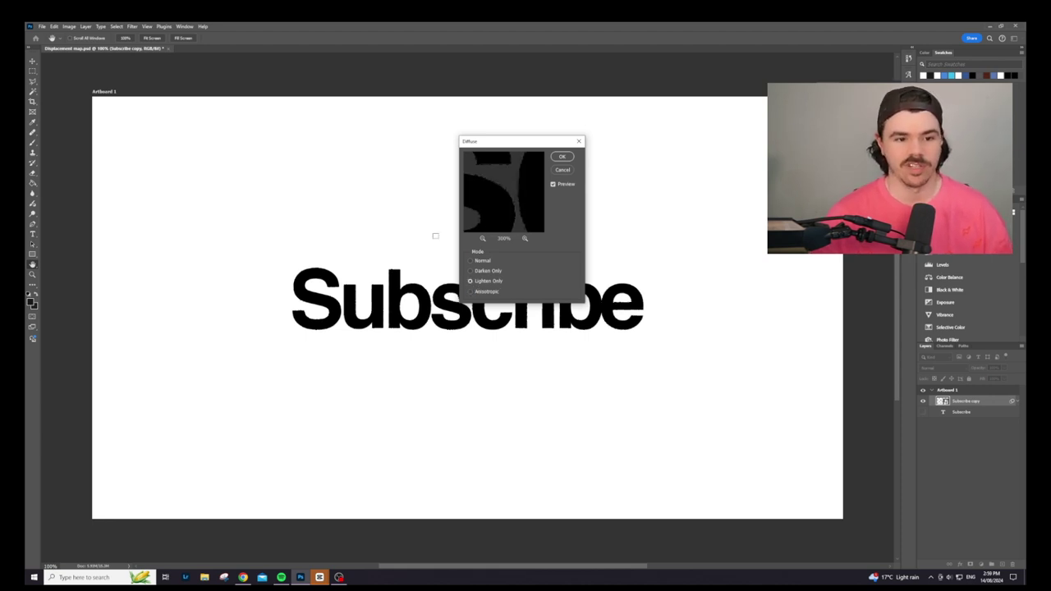
{"action": "left_click_drag", "start_coordinate": [489, 193], "coordinate": [476, 206]}
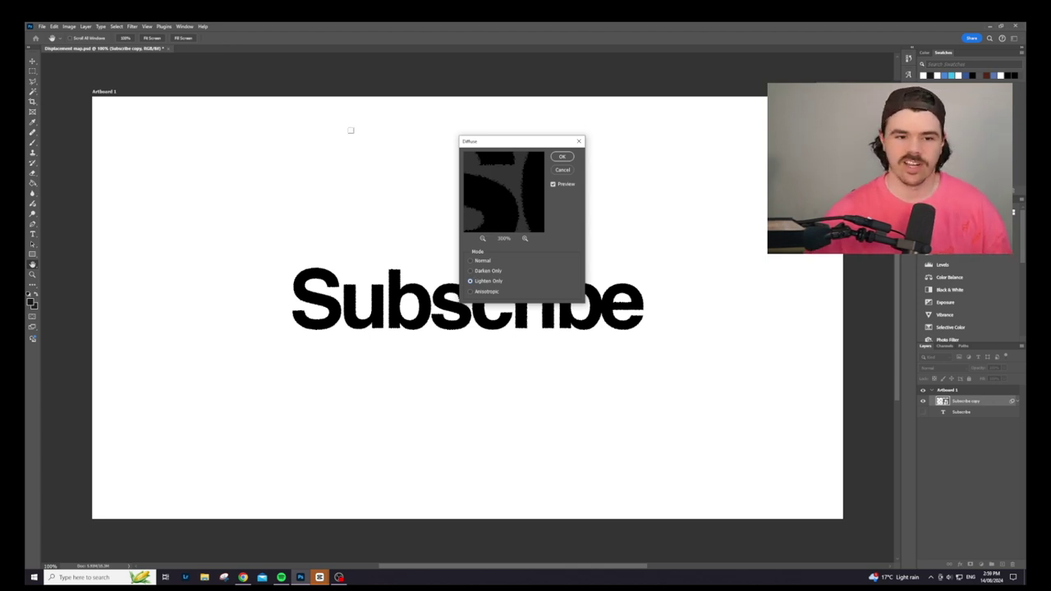
{"action": "left_click", "coordinate": [564, 158]}
- Switch to the Move tool and zoom out until the whole artboard shows at about 91%
{"action": "key", "text": "v"}
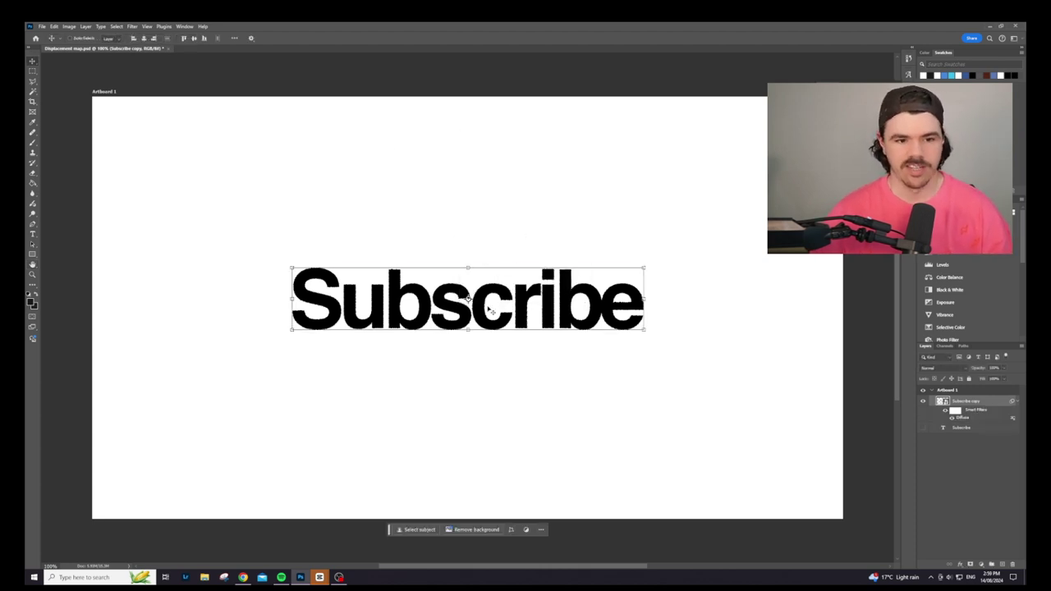
{"action": "scroll", "coordinate": [488, 309], "scroll_direction": "up", "scroll_amount": 5}
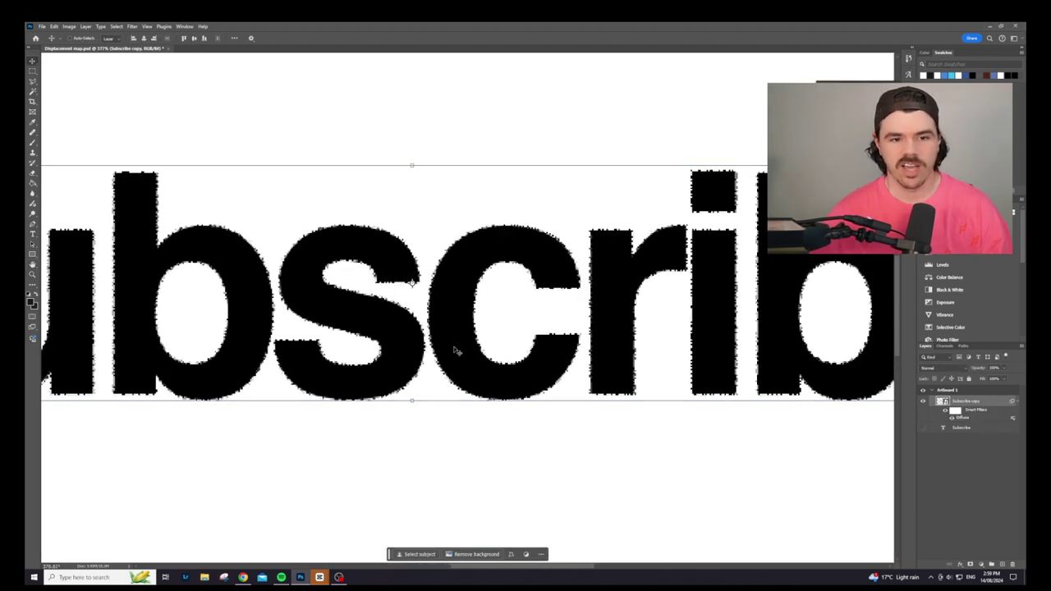
{"action": "scroll", "coordinate": [535, 241], "scroll_direction": "down", "scroll_amount": 5}
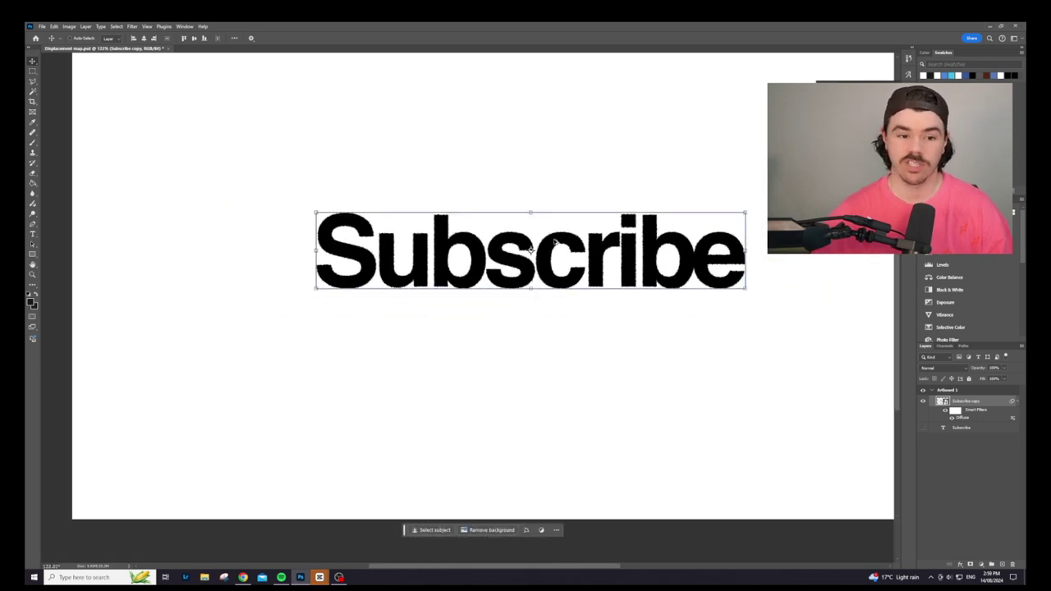
{"action": "scroll", "coordinate": [555, 242], "scroll_direction": "down", "scroll_amount": 2}
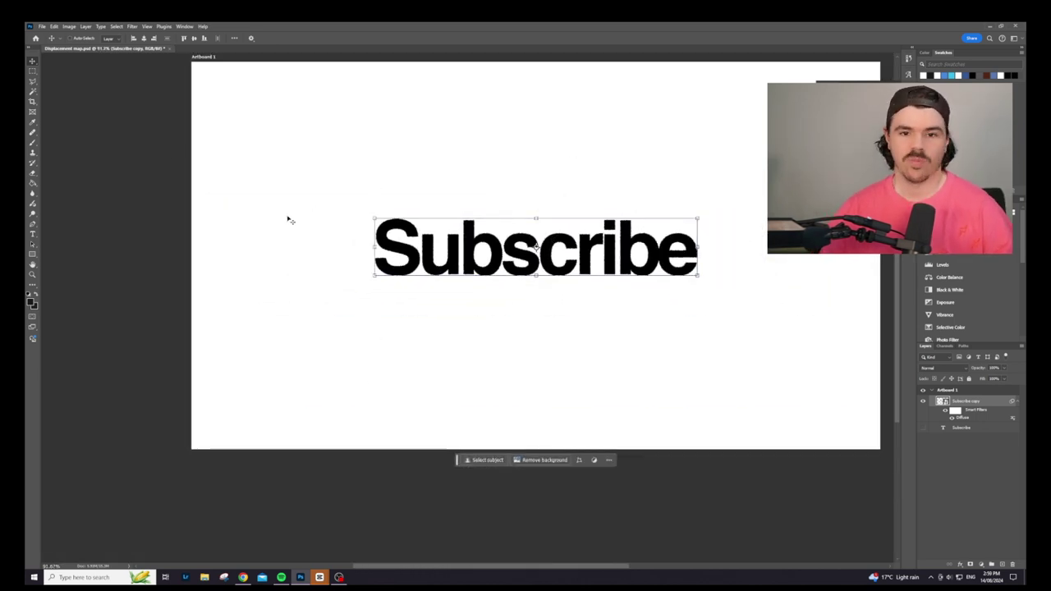
- Apply a Ripple filter with a lowered amount to Subscribe copy, stacked above Diffuse
{"action": "left_click", "coordinate": [133, 26]}
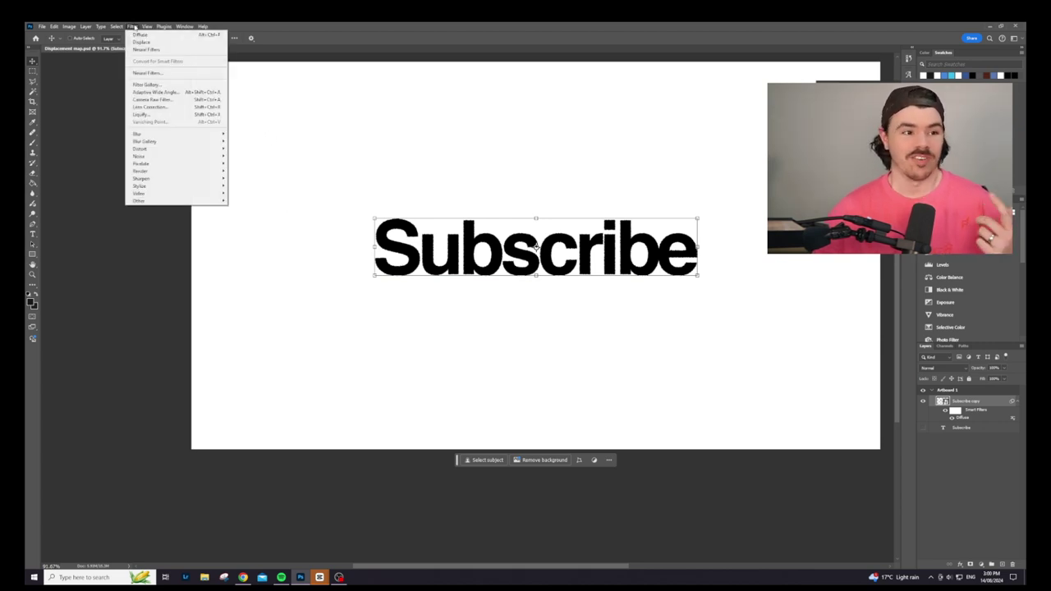
{"action": "mouse_move", "coordinate": [184, 150]}
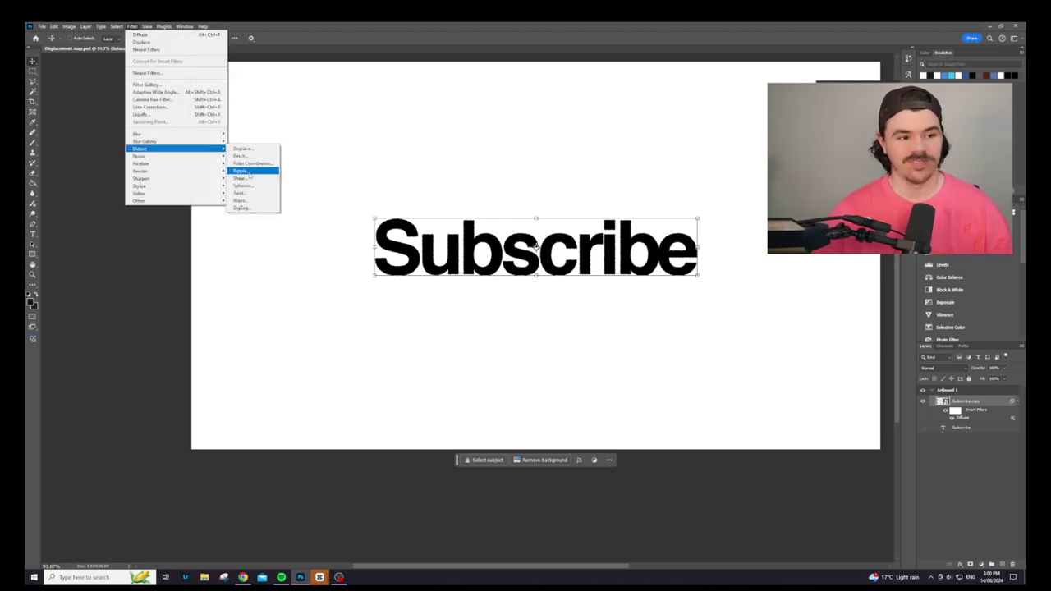
{"action": "left_click", "coordinate": [243, 171]}
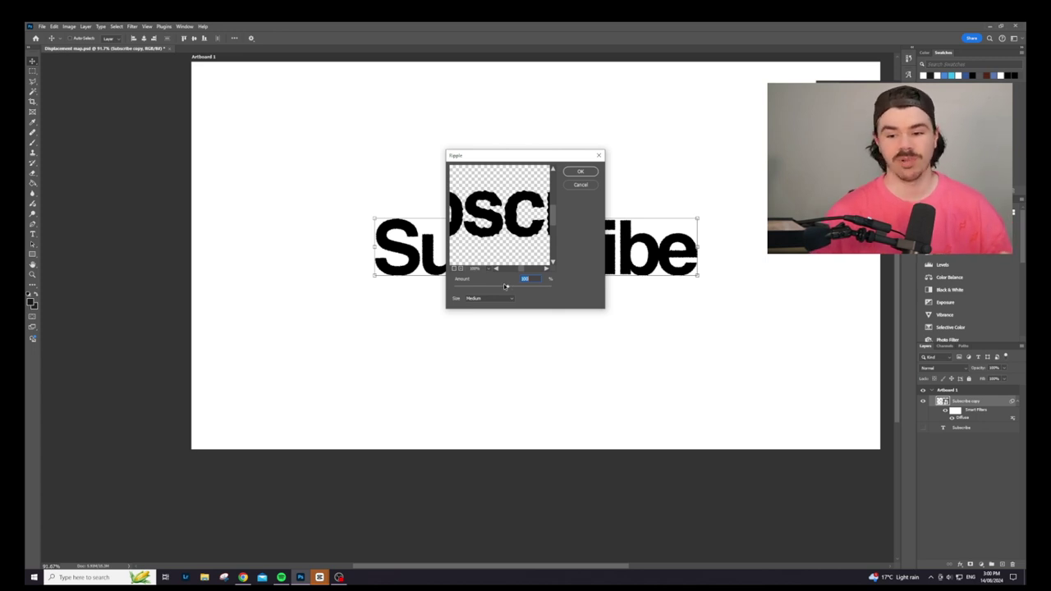
{"action": "left_click_drag", "start_coordinate": [505, 287], "coordinate": [504, 288]}
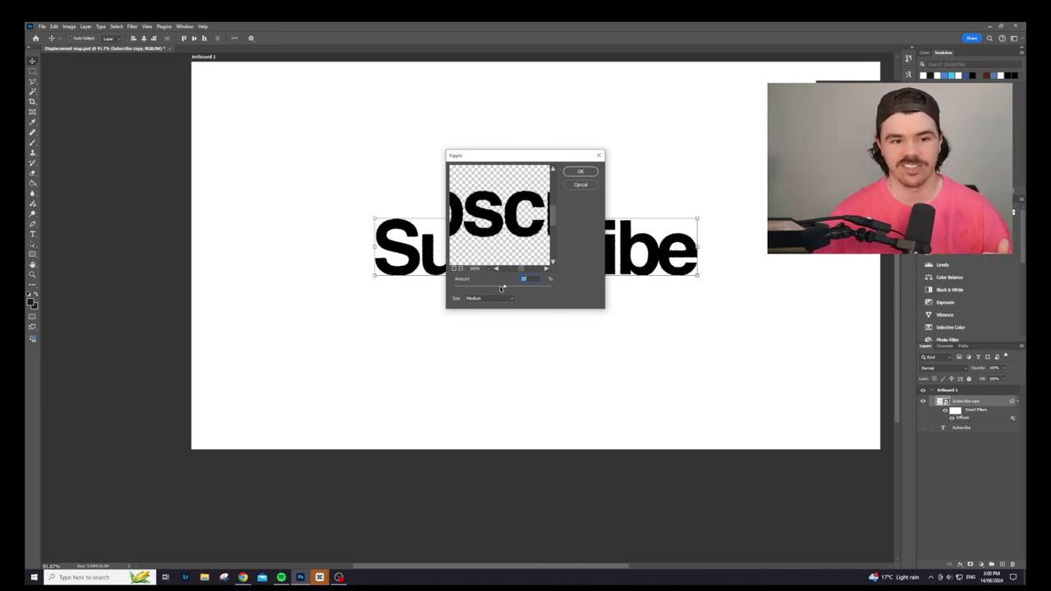
{"action": "left_click", "coordinate": [461, 269]}
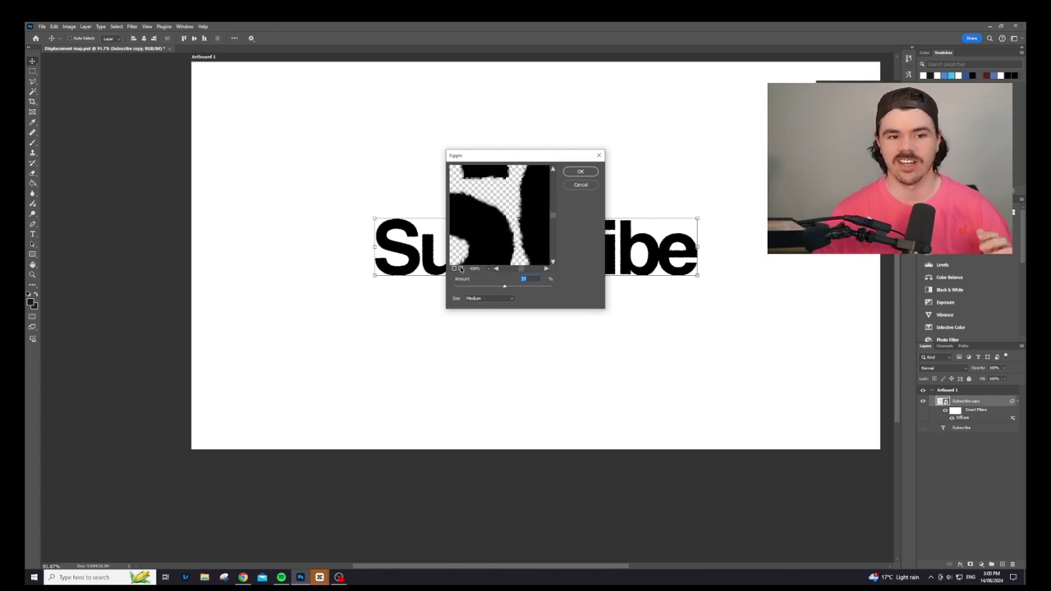
{"action": "left_click_drag", "start_coordinate": [506, 290], "coordinate": [506, 285]}
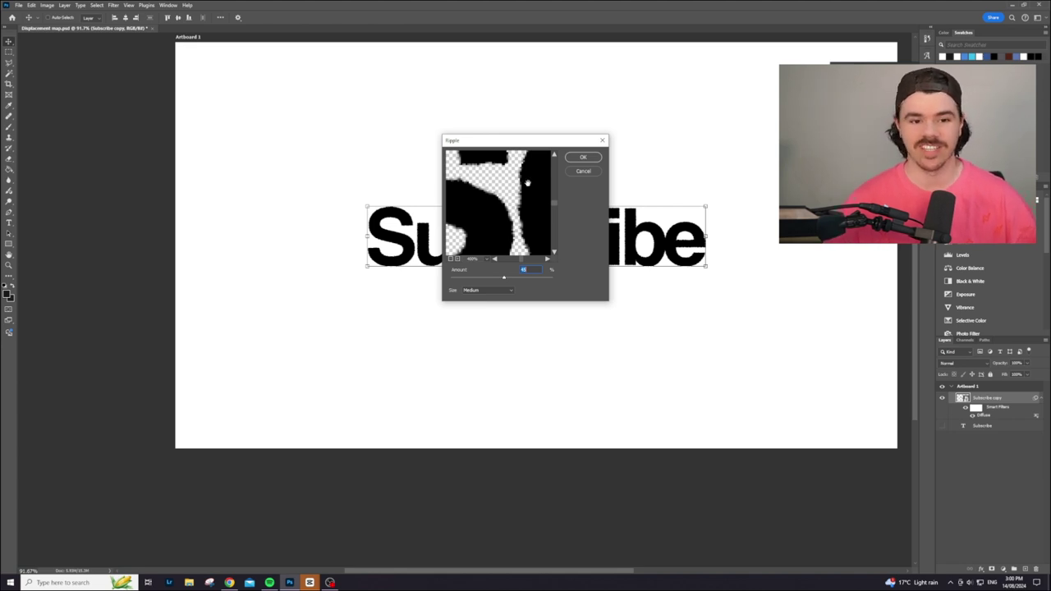
{"action": "left_click", "coordinate": [583, 157]}
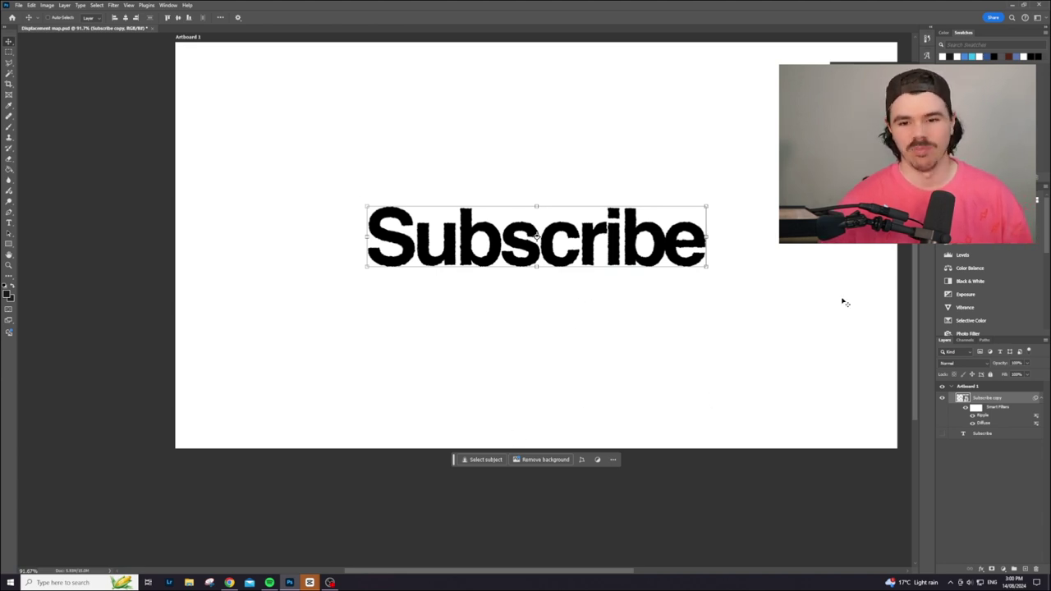
{"action": "scroll", "coordinate": [842, 312], "scroll_direction": "up", "scroll_amount": 2}
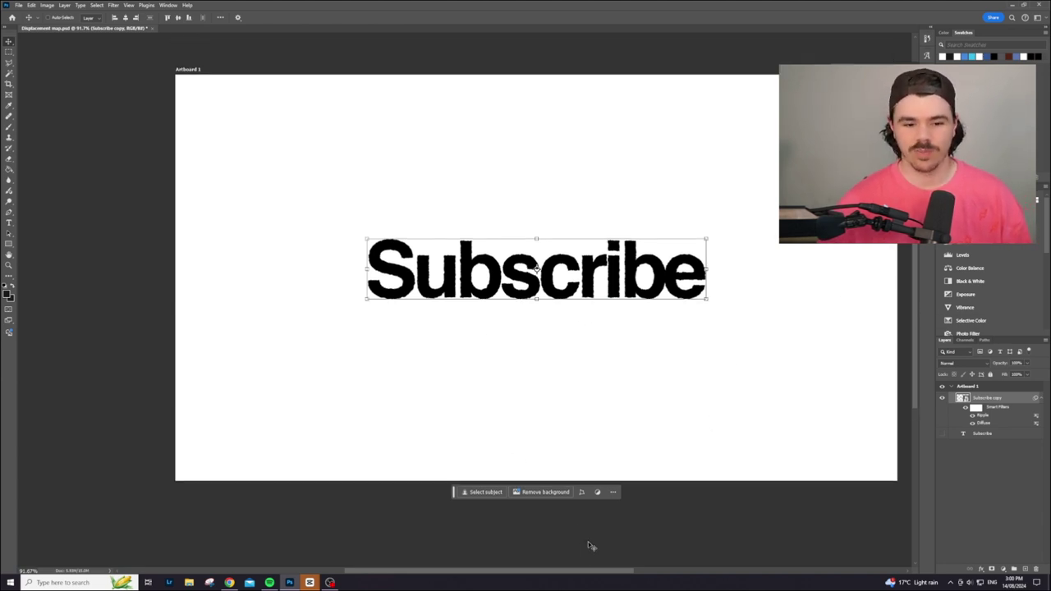
{"action": "left_click_drag", "start_coordinate": [585, 575], "coordinate": [612, 571]}
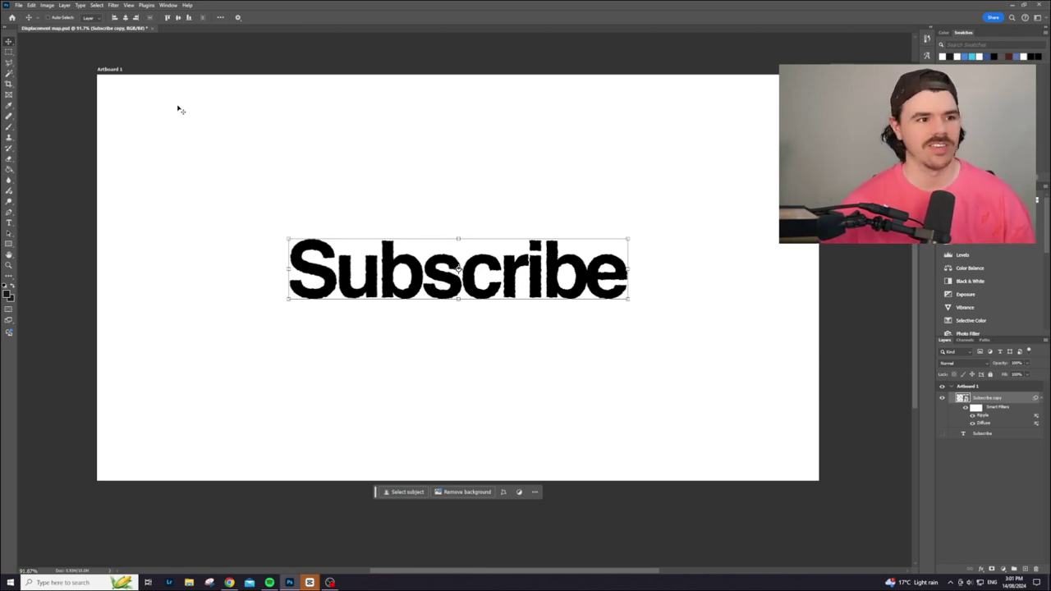
- Add a Gaussian Blur to the Subscribe copy text and compare it with the unblurred version
{"action": "left_click", "coordinate": [114, 4]}
{"action": "mouse_move", "coordinate": [181, 127]}
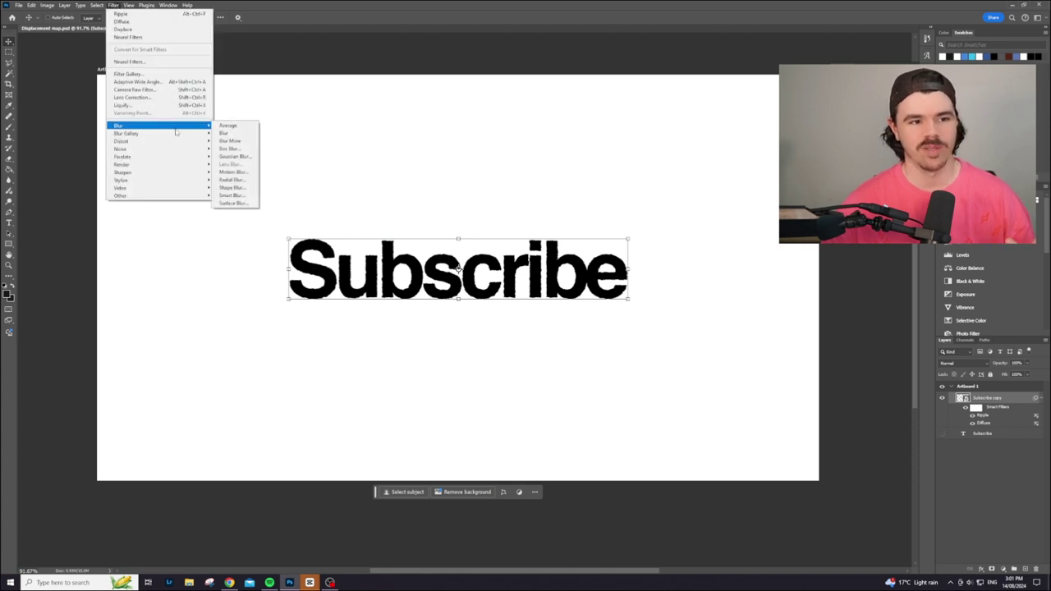
{"action": "left_click", "coordinate": [239, 157]}
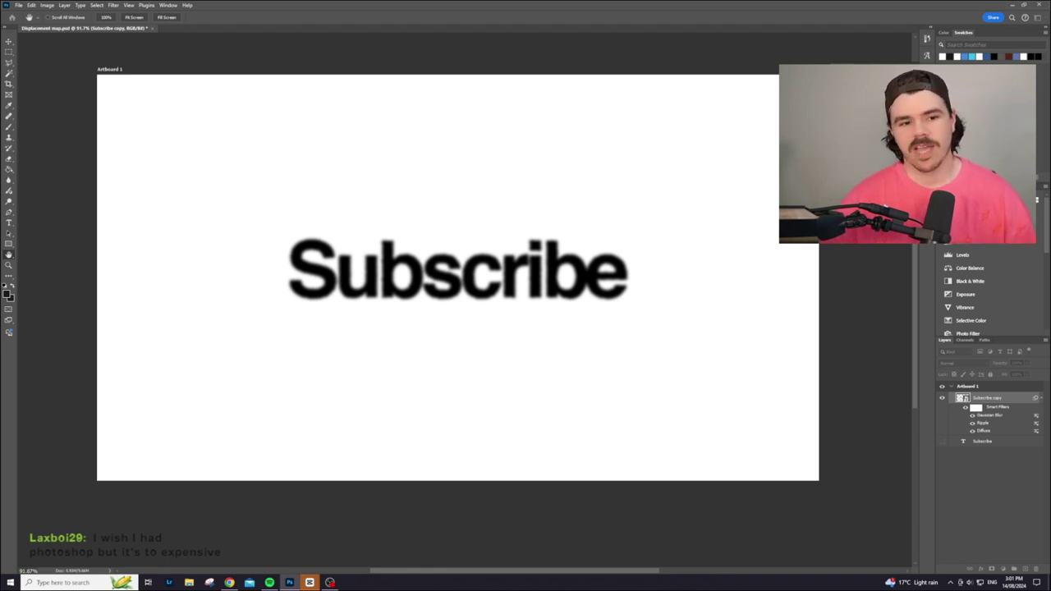
{"action": "key", "text": "ctrl+z"}
{"action": "key", "text": "ctrl+shift+z"}
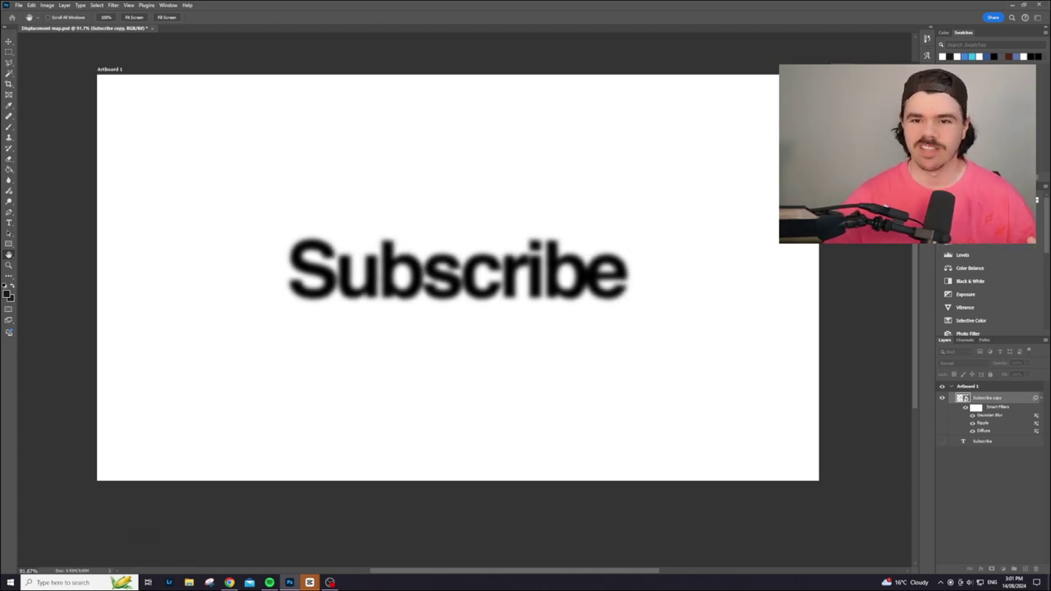
{"action": "key", "text": "v"}
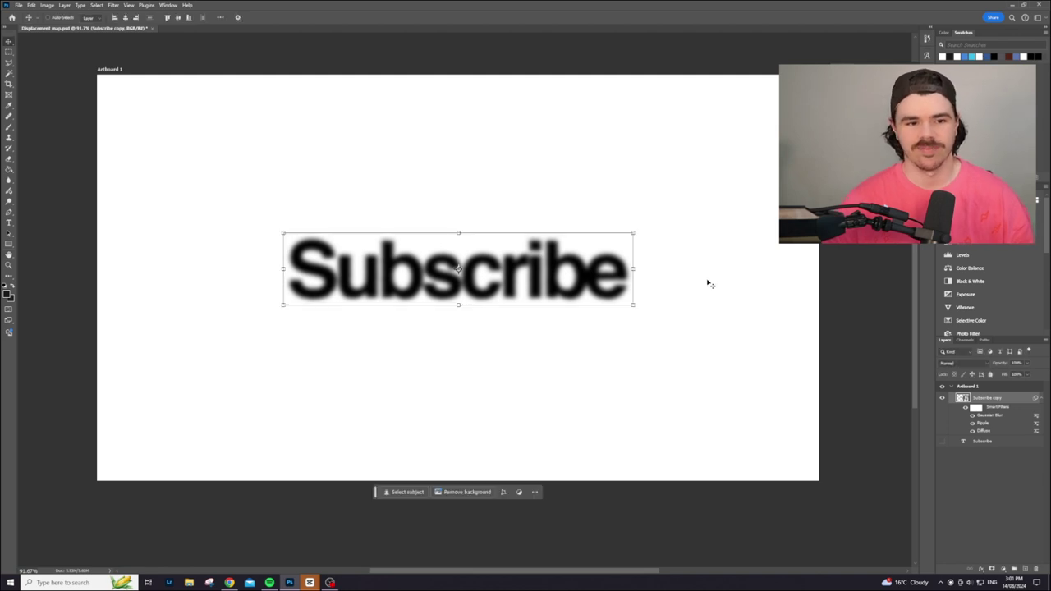
{"action": "double_click", "coordinate": [983, 424]}
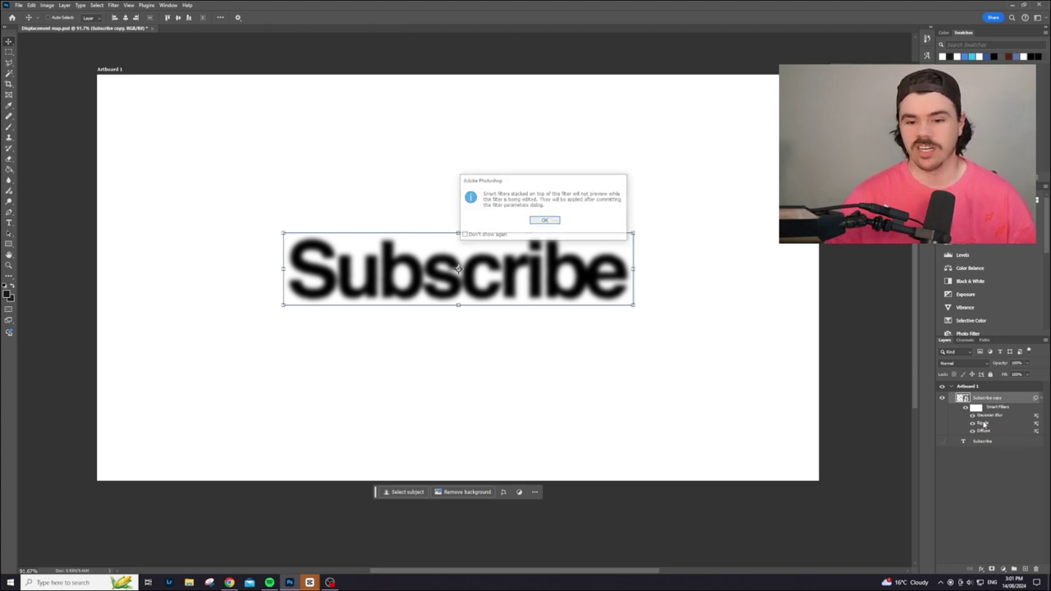
{"action": "left_click", "coordinate": [544, 222]}
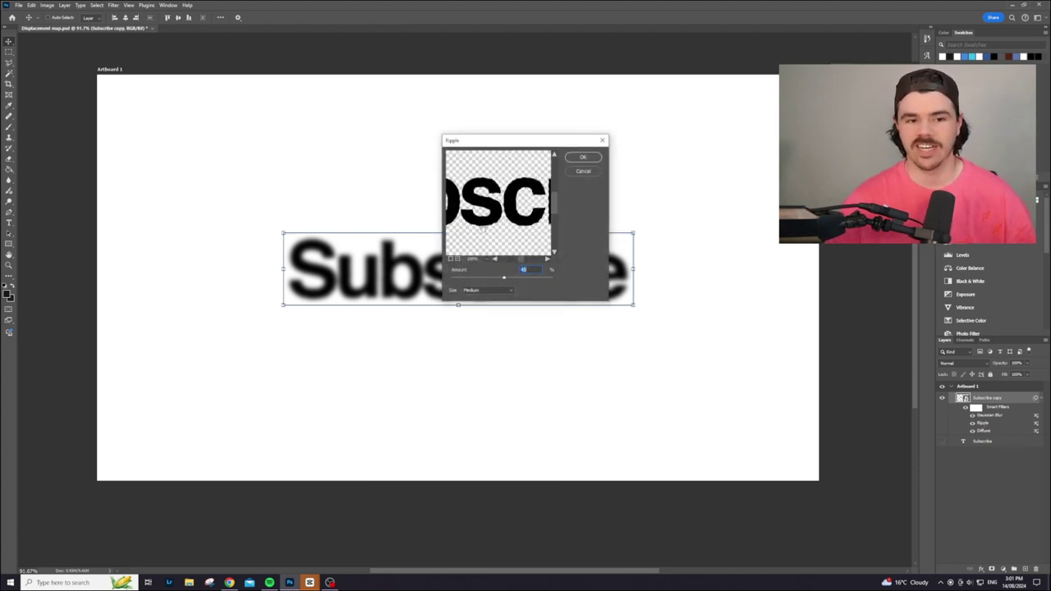
{"action": "left_click", "coordinate": [583, 157]}
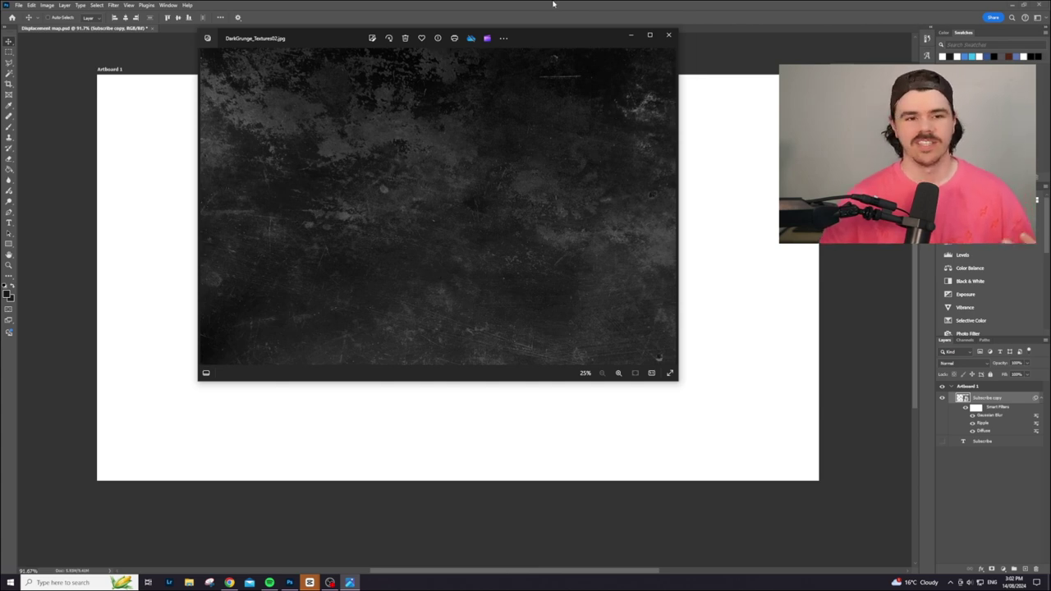
{"action": "left_click_drag", "start_coordinate": [542, 37], "coordinate": [405, 103]}
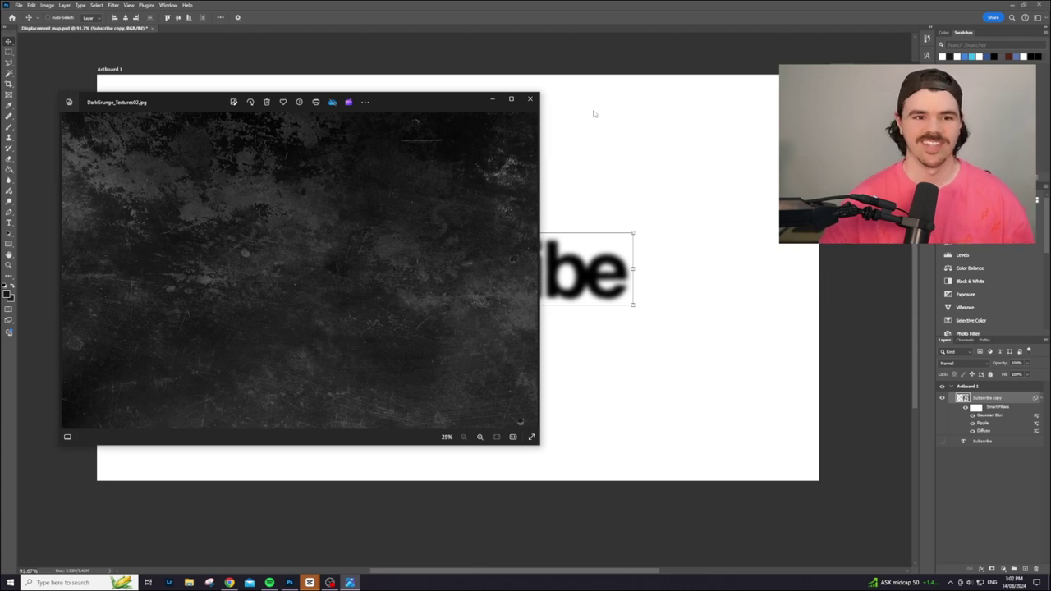
{"action": "left_click_drag", "start_coordinate": [453, 103], "coordinate": [540, 110]}
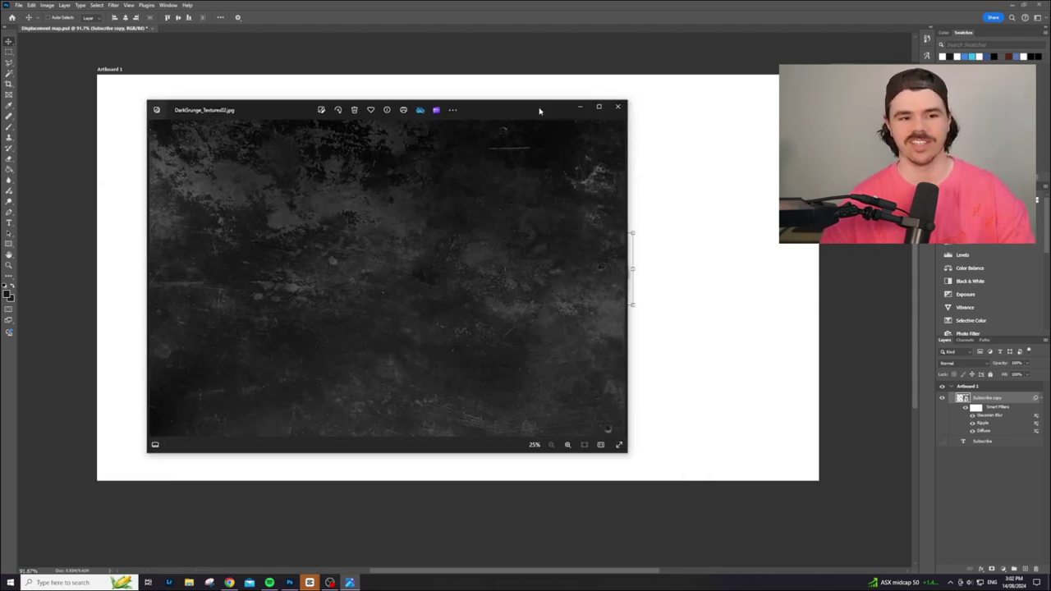
{"action": "left_click", "coordinate": [618, 107]}
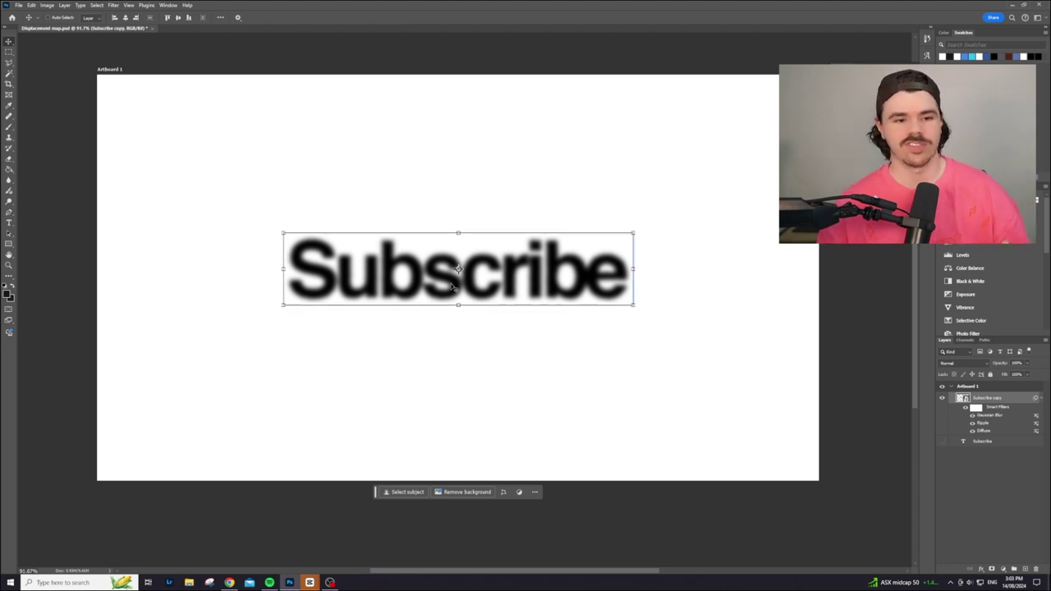
- Run Displace with the Displacement map PSD, then hide the filter to compare
{"action": "left_click", "coordinate": [114, 6]}
{"action": "mouse_move", "coordinate": [155, 156]}
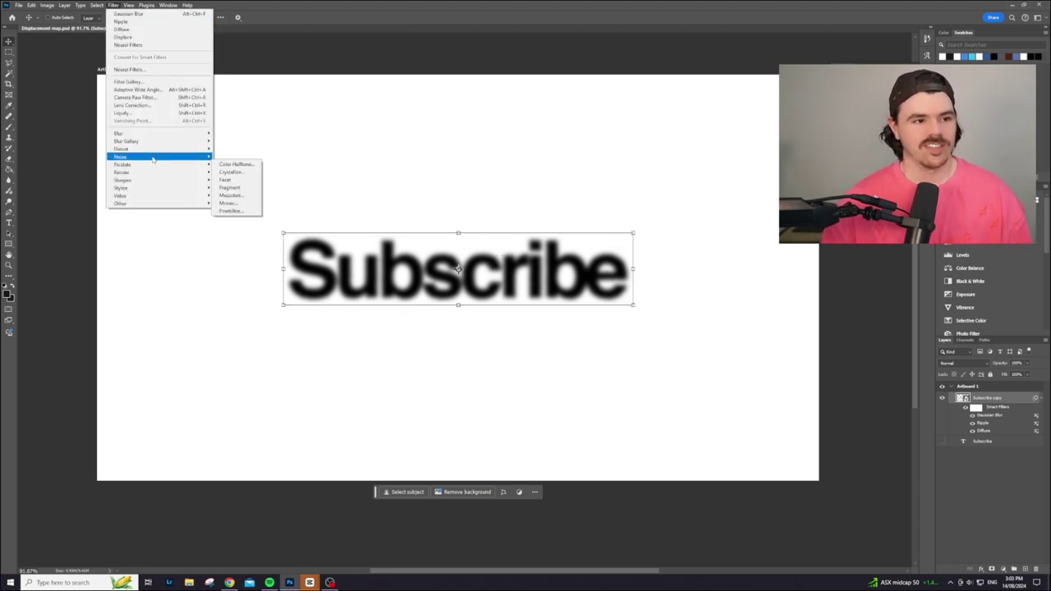
{"action": "mouse_move", "coordinate": [189, 148]}
{"action": "left_click", "coordinate": [236, 149]}
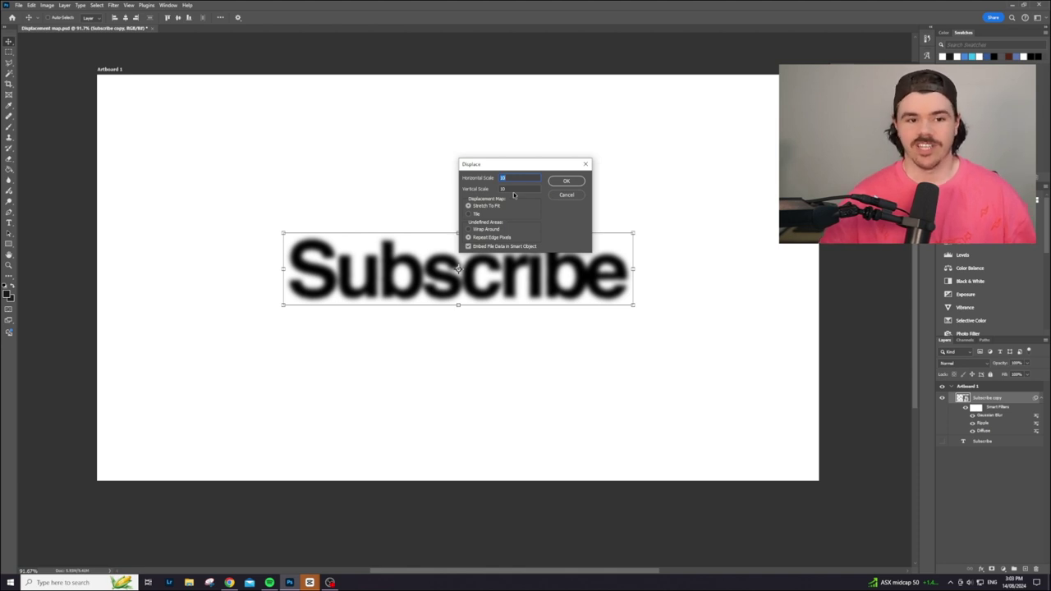
{"action": "left_click", "coordinate": [566, 181]}
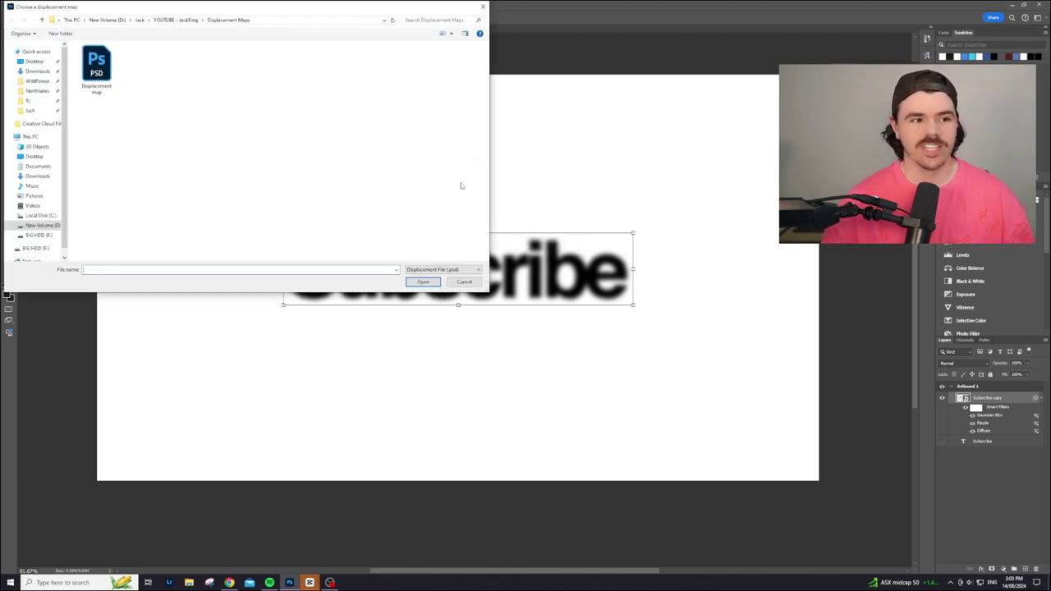
{"action": "left_click", "coordinate": [195, 138]}
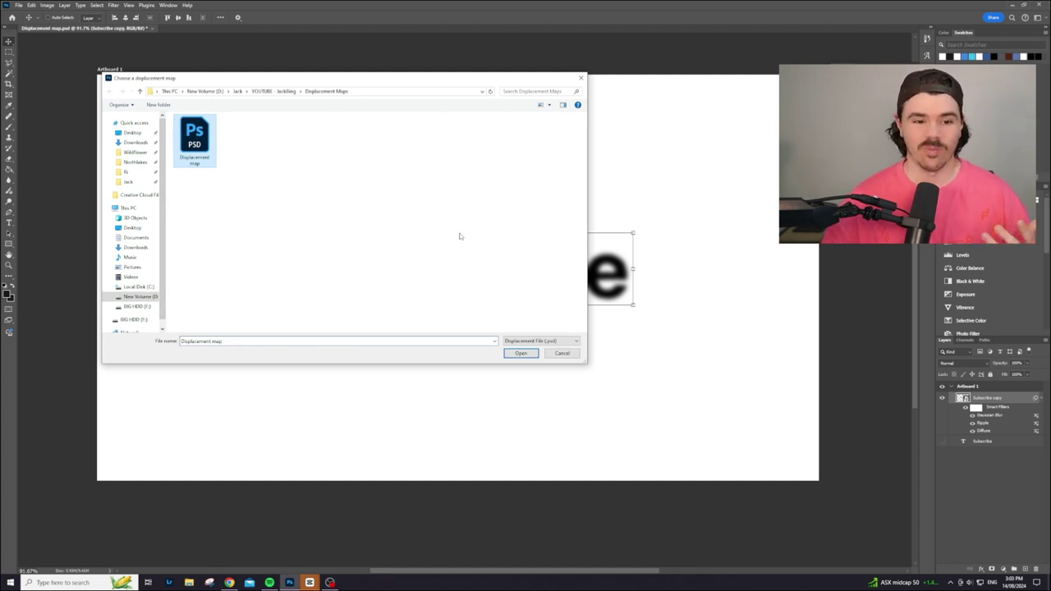
{"action": "left_click", "coordinate": [525, 353]}
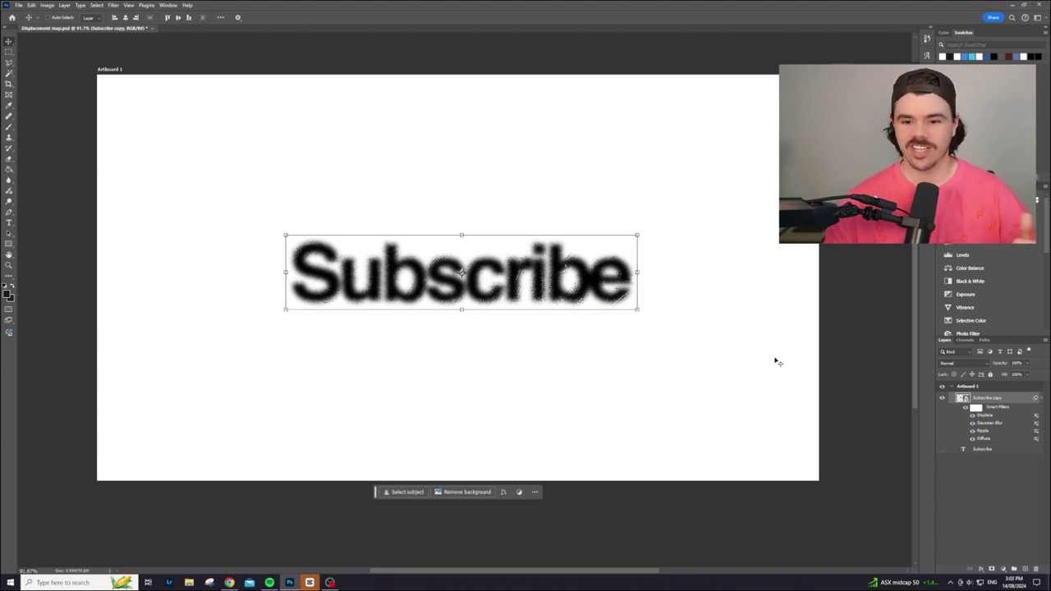
{"action": "left_click", "coordinate": [973, 415]}
- Re-enable Displace, inspect the texture, then duplicate into Subscribe copy 2 and hide Subscribe copy
{"action": "left_click", "coordinate": [972, 415]}
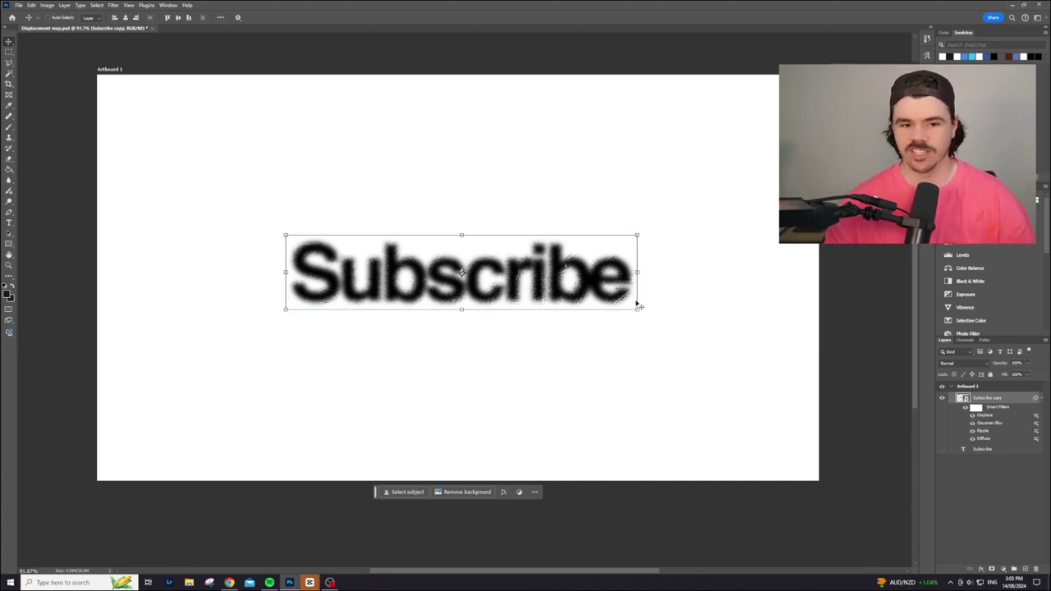
{"action": "scroll", "coordinate": [606, 297], "scroll_direction": "up", "scroll_amount": 5}
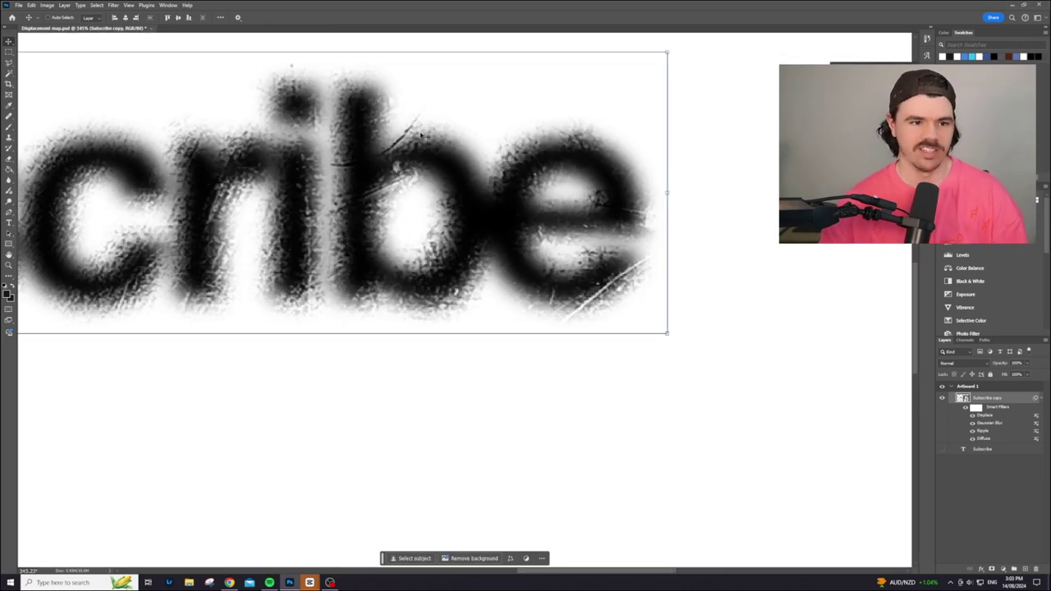
{"action": "scroll", "coordinate": [374, 156], "scroll_direction": "down", "scroll_amount": 5}
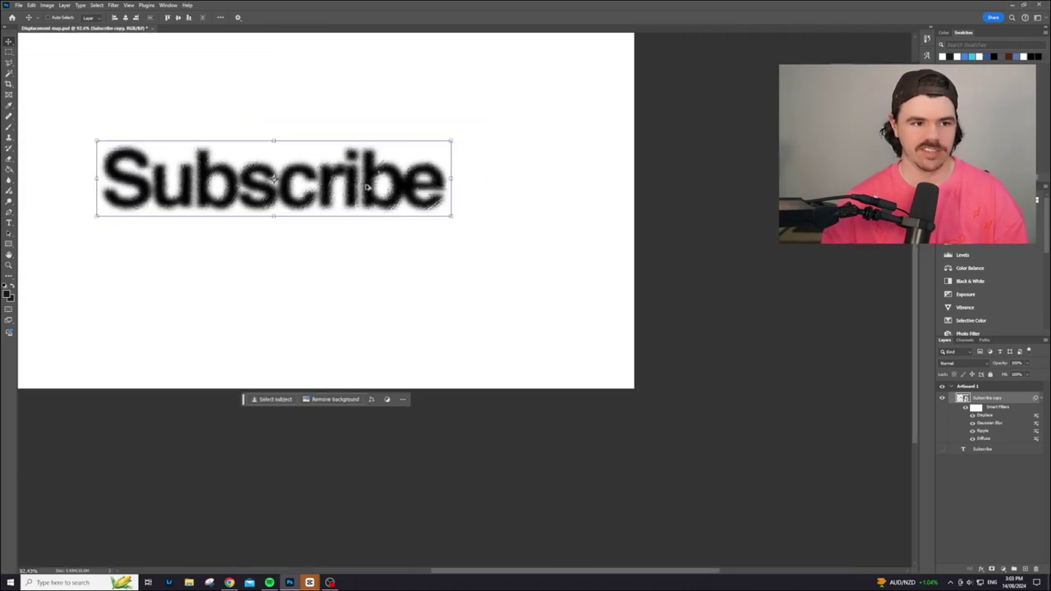
{"action": "left_click_drag", "start_coordinate": [609, 569], "coordinate": [559, 553]}
{"action": "left_click_drag", "start_coordinate": [910, 402], "coordinate": [915, 373]}
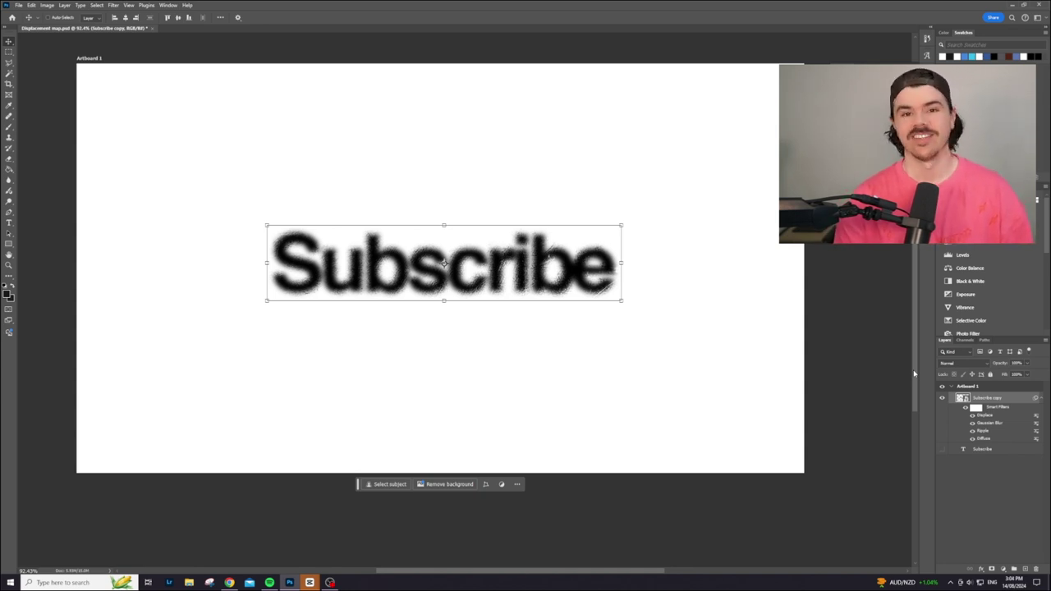
{"action": "key", "text": "ctrl+j"}
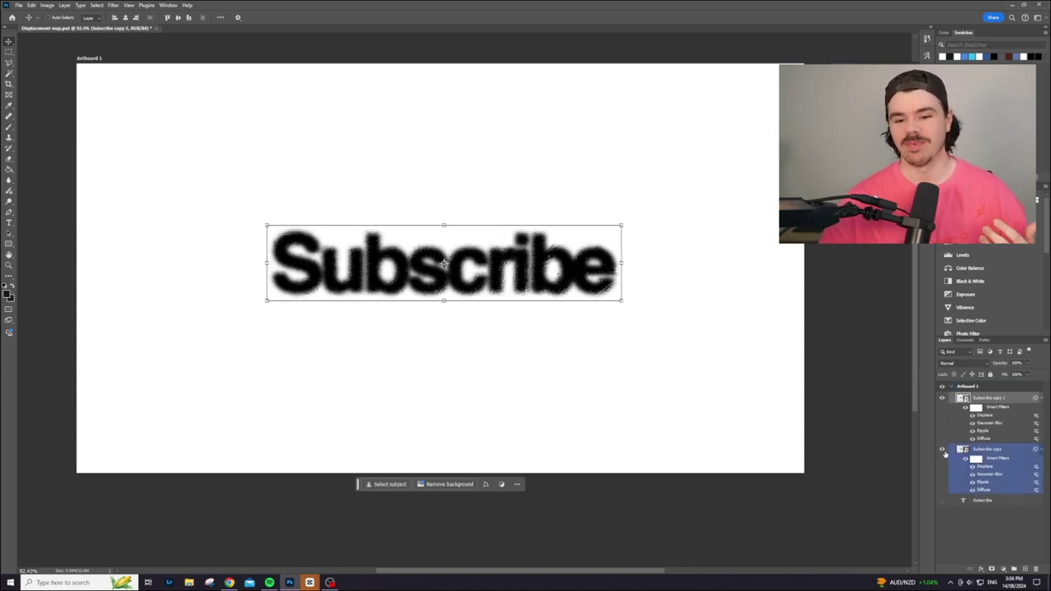
{"action": "left_click", "coordinate": [943, 450]}
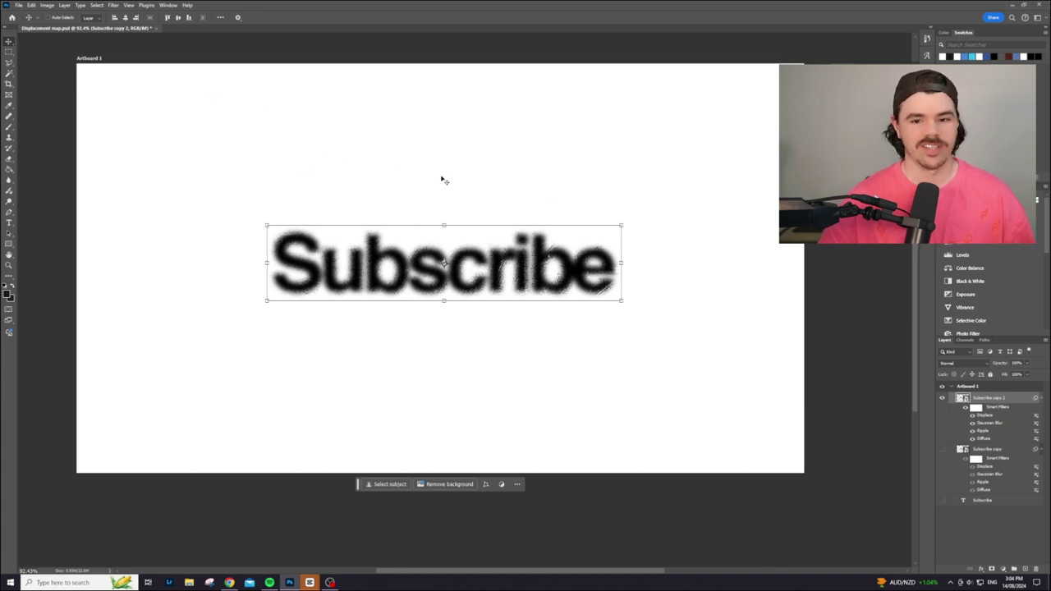
- Add a Threshold adjustment layer and lower its level until the Subscribe letters look thin and rough
{"action": "scroll", "coordinate": [972, 253], "scroll_direction": "down", "scroll_amount": 3}
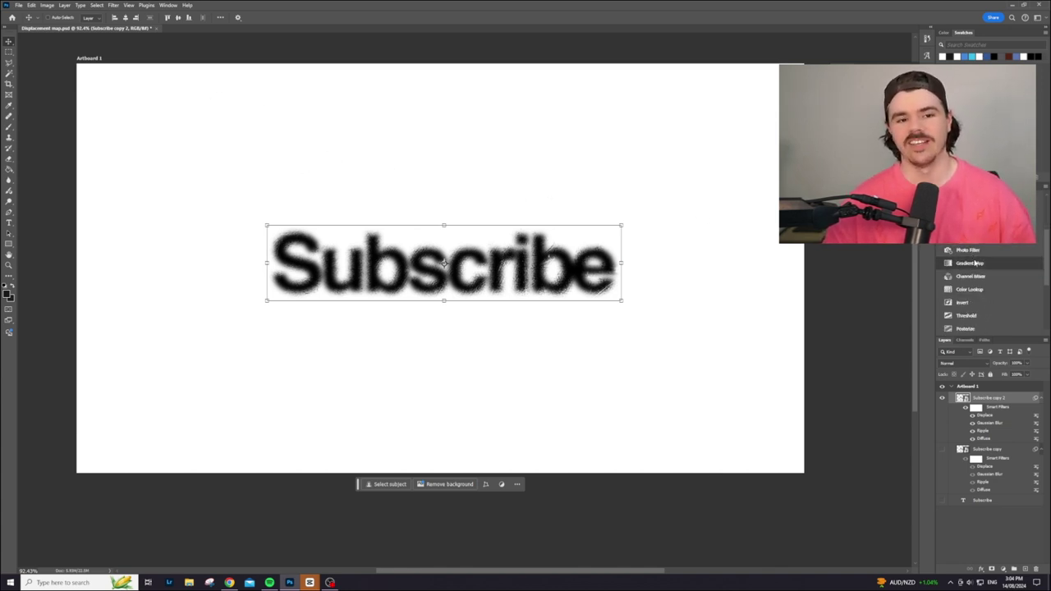
{"action": "scroll", "coordinate": [975, 263], "scroll_direction": "down", "scroll_amount": 3}
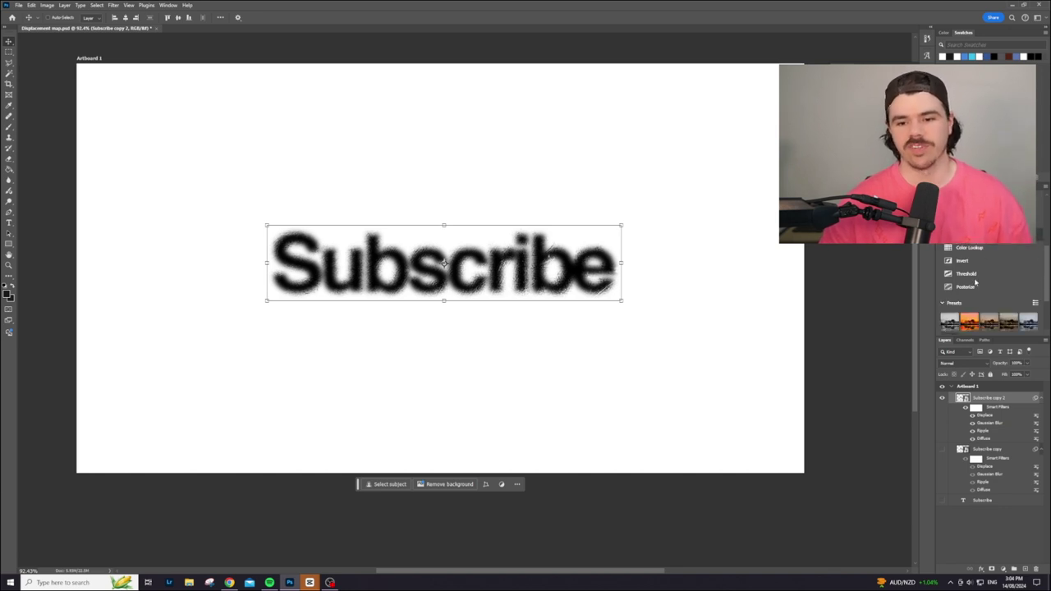
{"action": "left_click", "coordinate": [966, 274]}
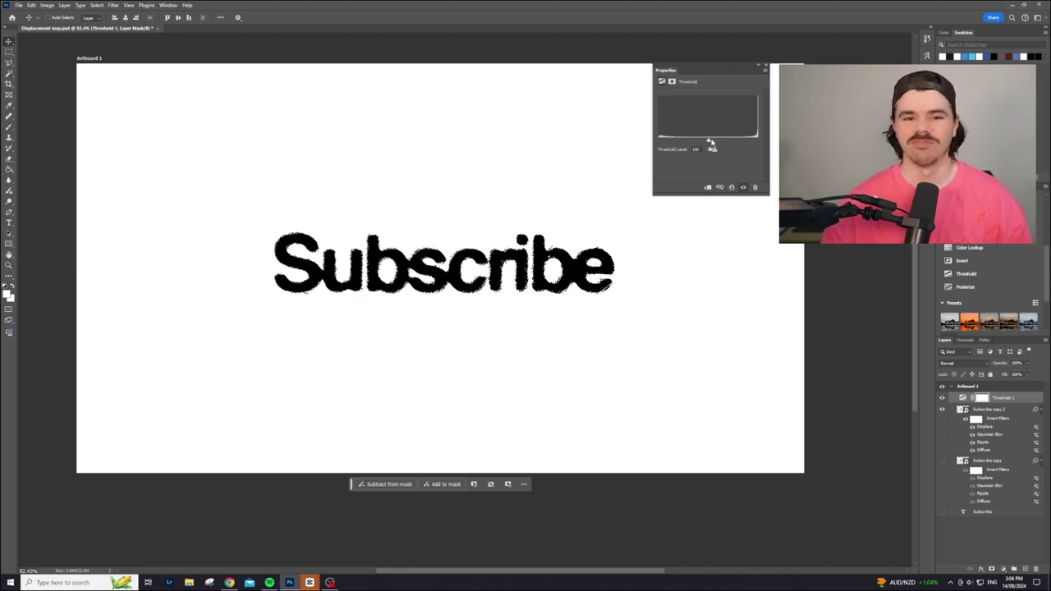
{"action": "left_click_drag", "start_coordinate": [710, 142], "coordinate": [775, 144]}
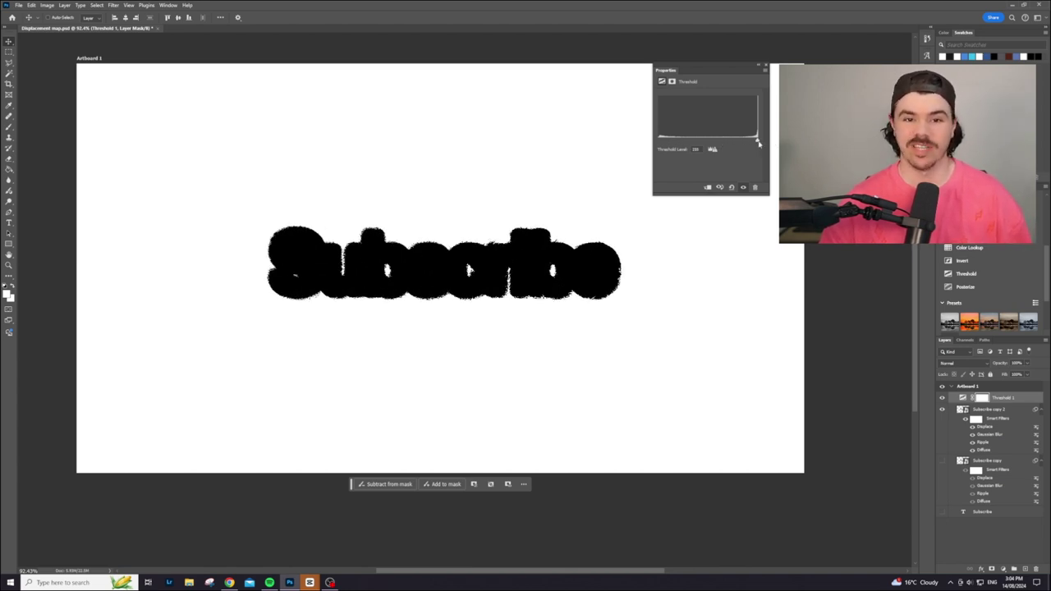
{"action": "left_click_drag", "start_coordinate": [758, 143], "coordinate": [725, 143]}
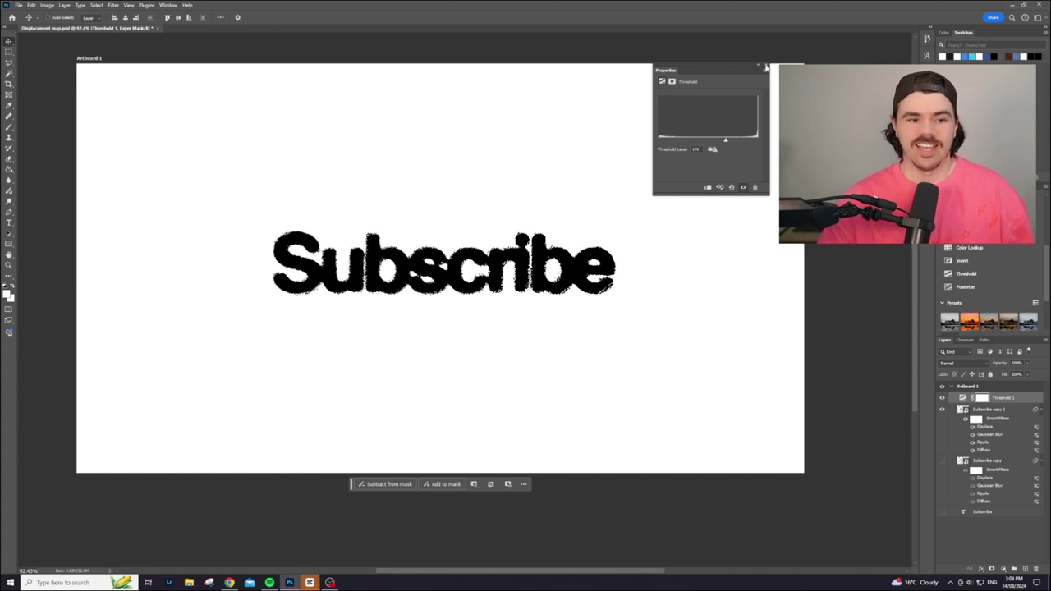
- Close the Threshold settings and toggle the Threshold layer and Displace filter off to compare
{"action": "left_click", "coordinate": [765, 66]}
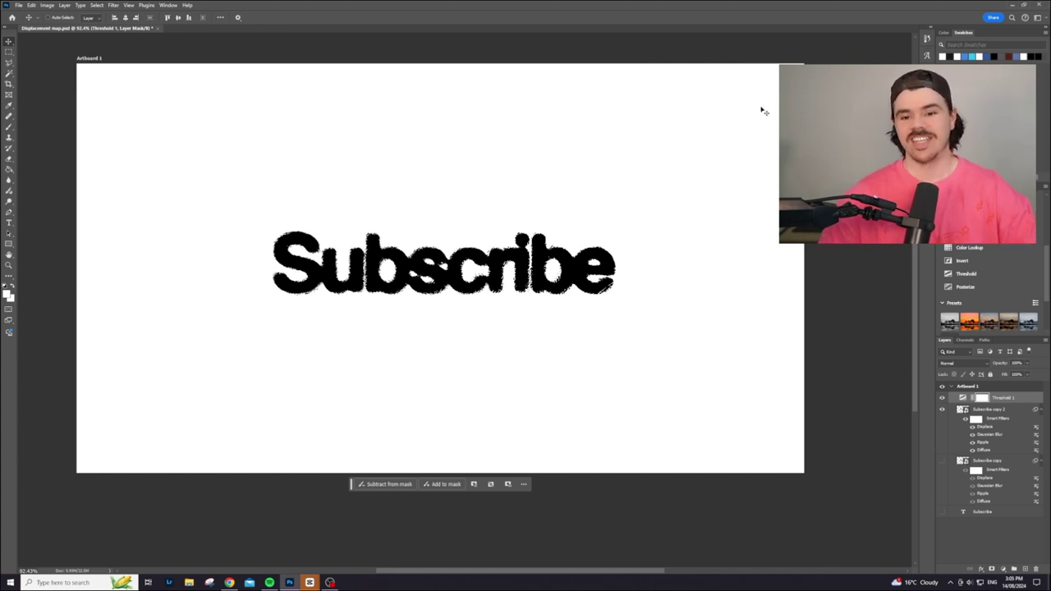
{"action": "left_click", "coordinate": [501, 261]}
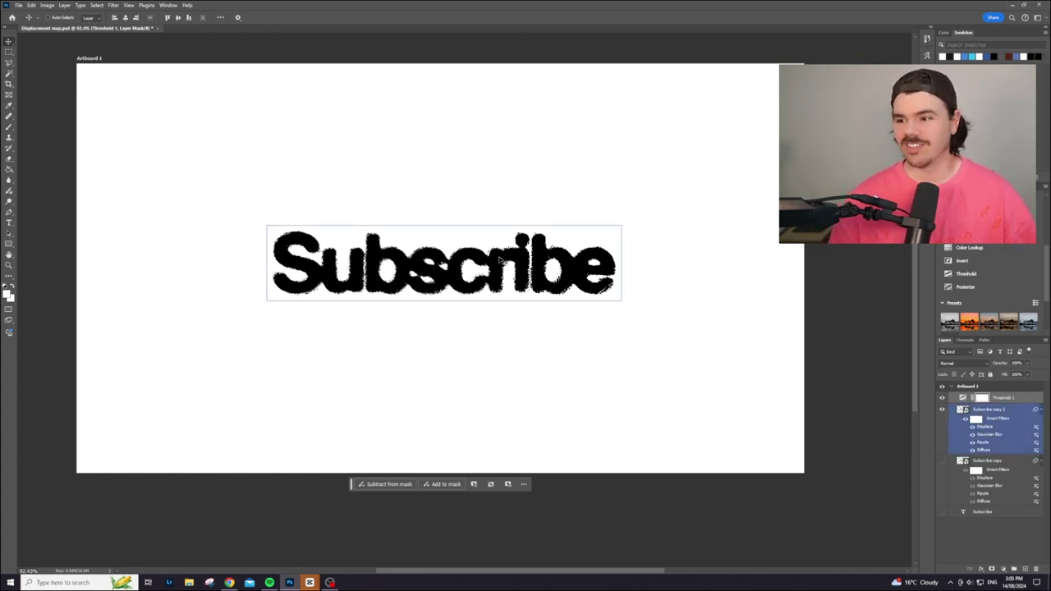
{"action": "left_click", "coordinate": [797, 427]}
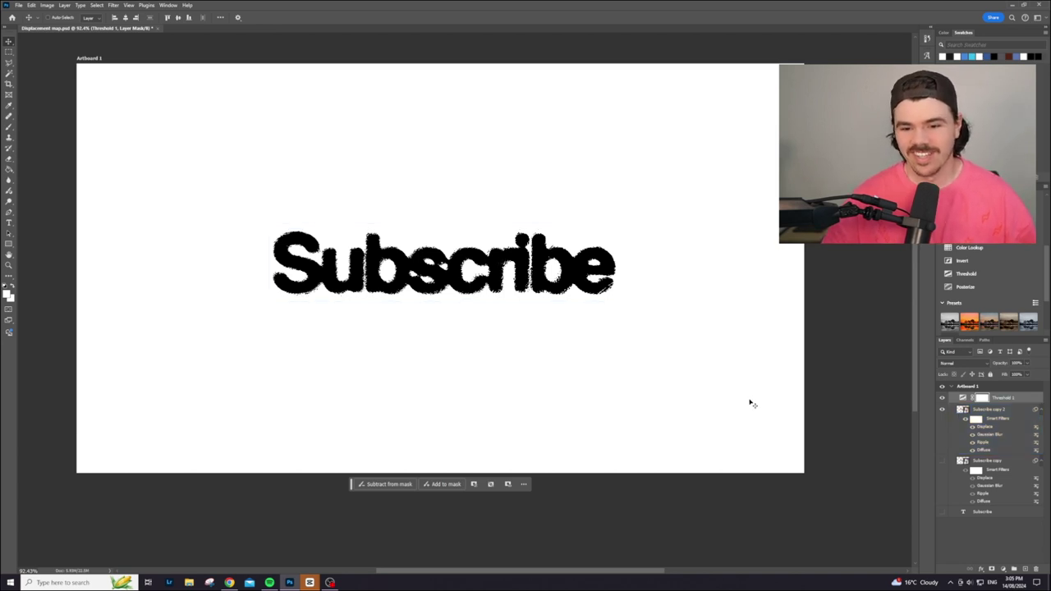
{"action": "left_click", "coordinate": [943, 397]}
{"action": "left_click", "coordinate": [943, 397]}
{"action": "left_click", "coordinate": [973, 441]}
{"action": "left_click", "coordinate": [973, 429]}
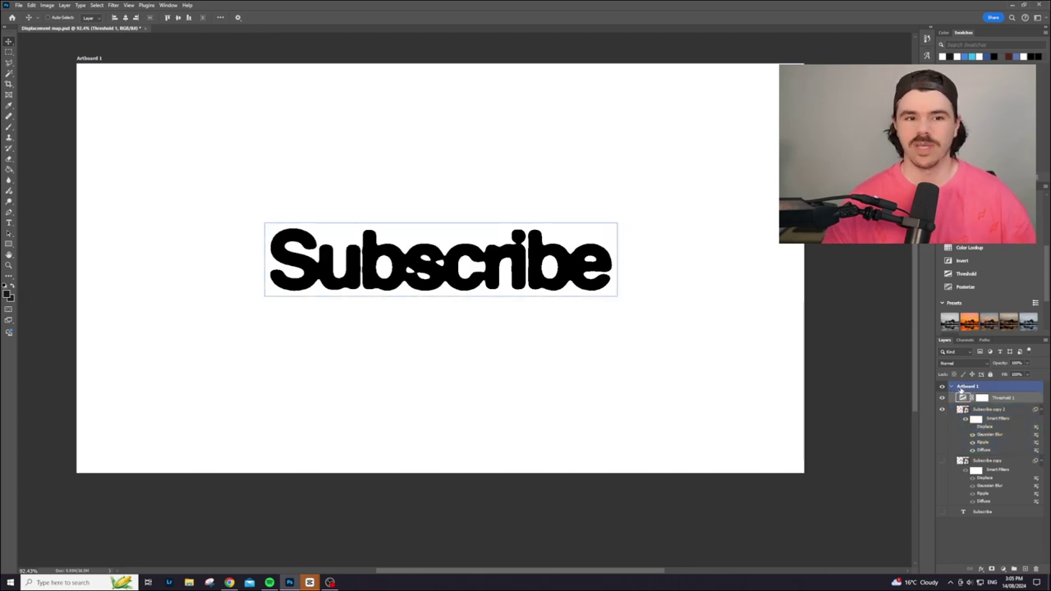
- Reopen the Threshold 1 settings and nudge the threshold level slightly lower
{"action": "left_click", "coordinate": [968, 398]}
{"action": "double_click", "coordinate": [963, 398]}
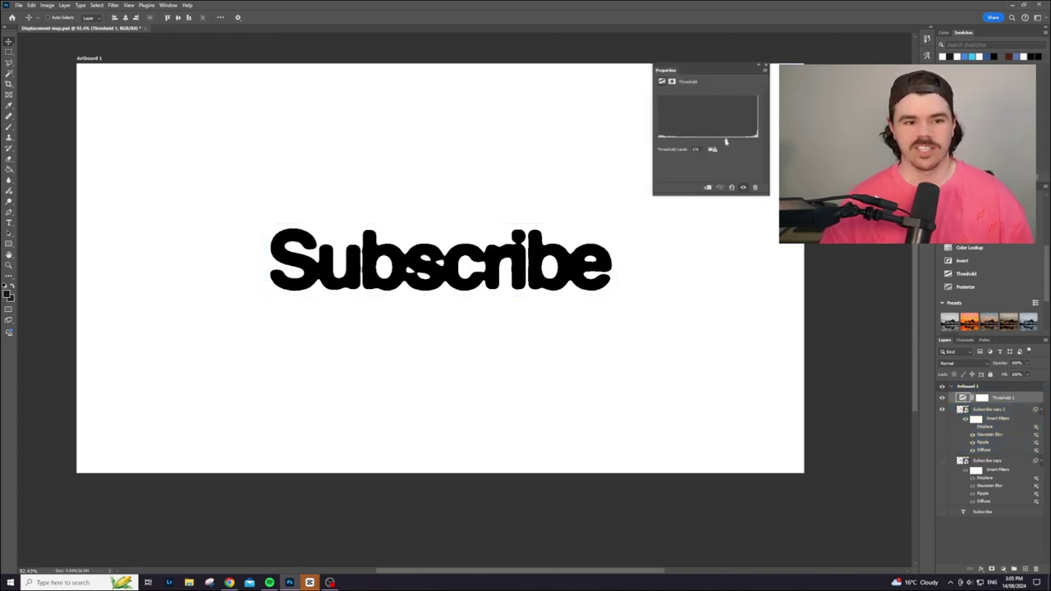
{"action": "mouse_move", "coordinate": [731, 143]}
{"action": "left_mouse_down"}
{"action": "mouse_move", "coordinate": [711, 143]}
{"action": "mouse_move", "coordinate": [722, 141]}
{"action": "left_mouse_up"}
- Re-enable Displace, briefly open and close a smart filter's settings, then reselect Threshold 1
{"action": "left_click", "coordinate": [946, 424]}
{"action": "left_click", "coordinate": [973, 435]}
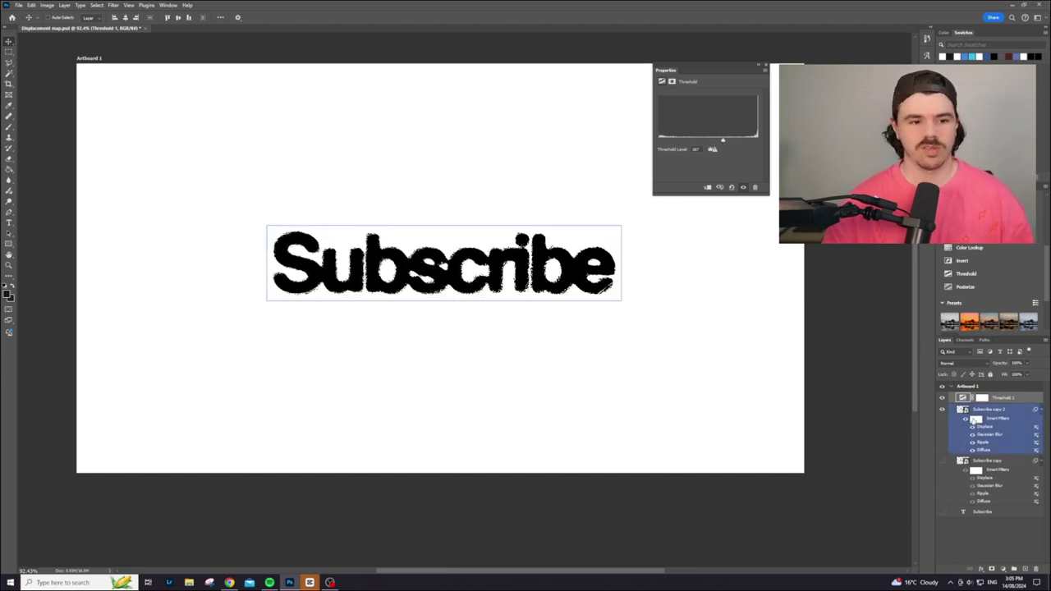
{"action": "double_click", "coordinate": [985, 439]}
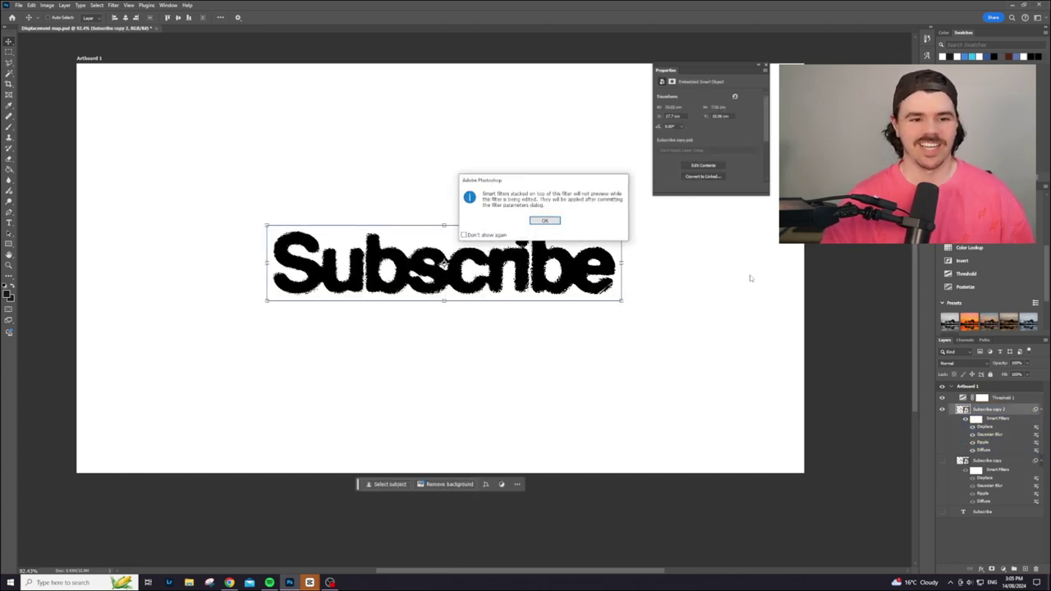
{"action": "left_click", "coordinate": [547, 223]}
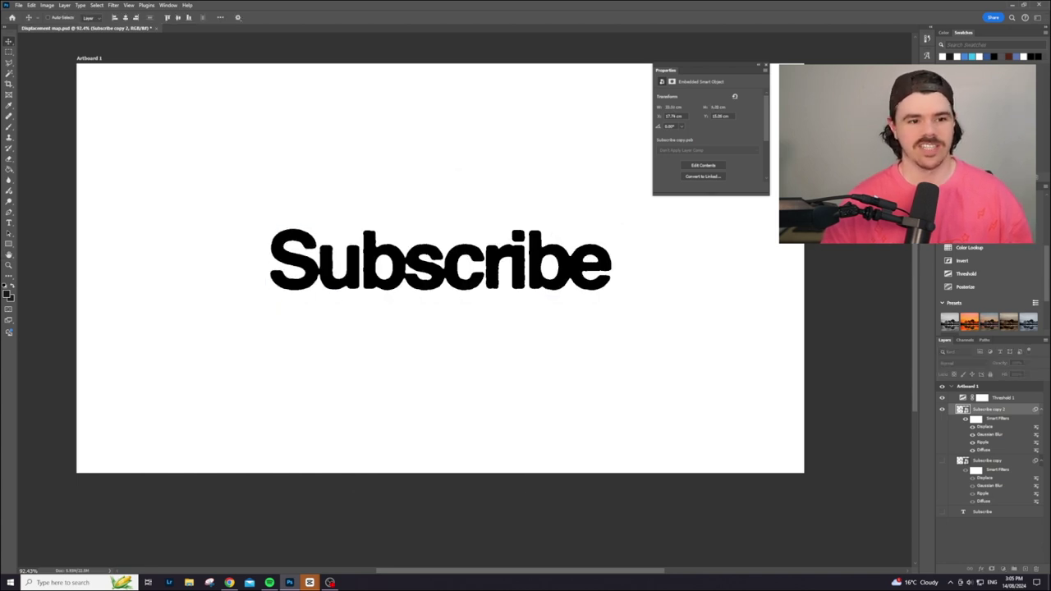
{"action": "key", "text": "Return"}
{"action": "left_click", "coordinate": [982, 398]}
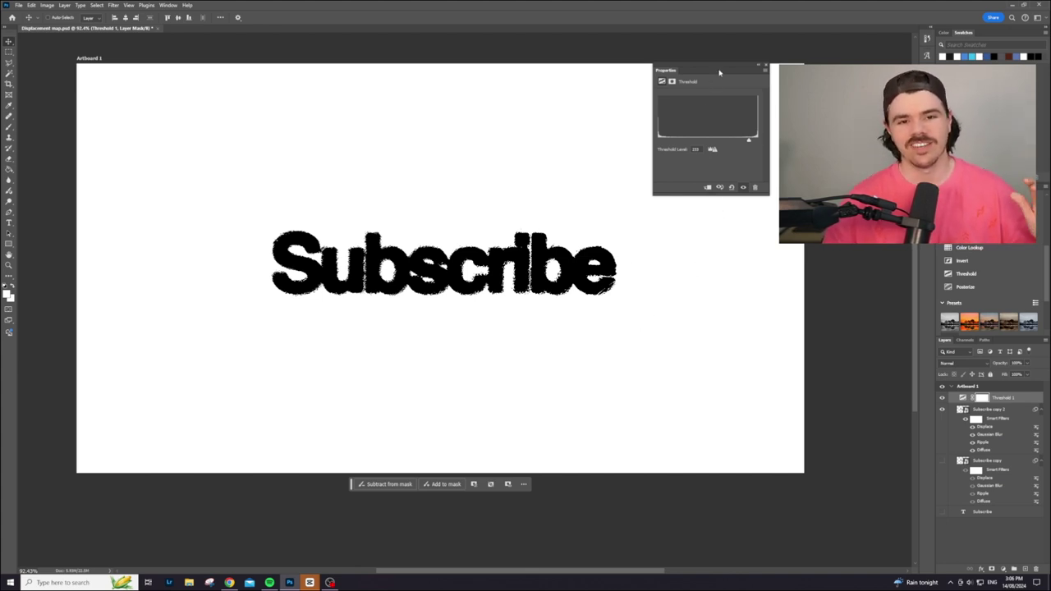
- Drag the Threshold Properties panel to the top-right corner, clear of the Subscribe artwork
{"action": "left_click_drag", "start_coordinate": [720, 73], "coordinate": [851, 64]}
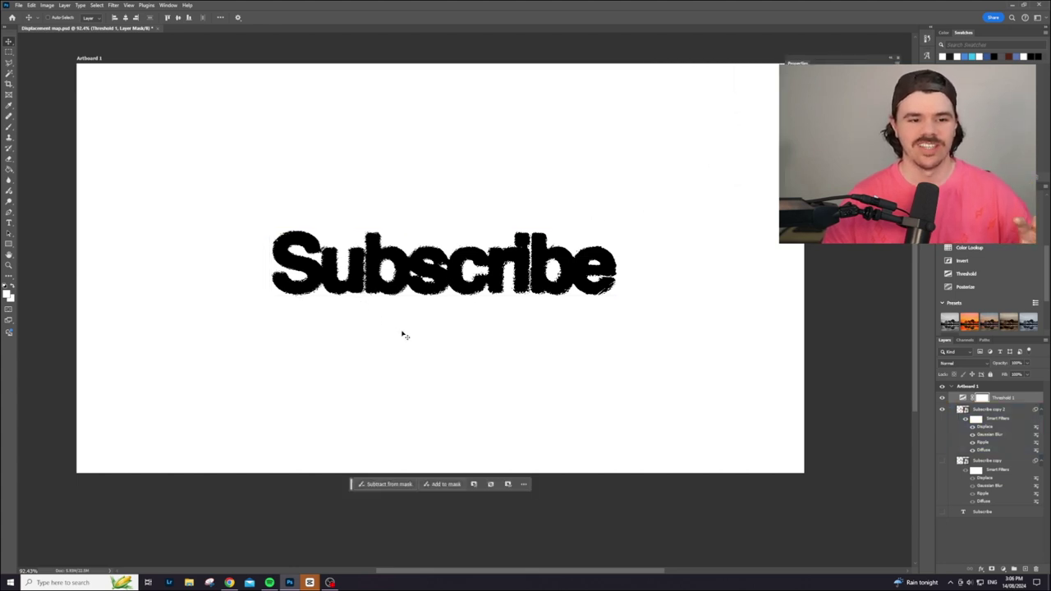